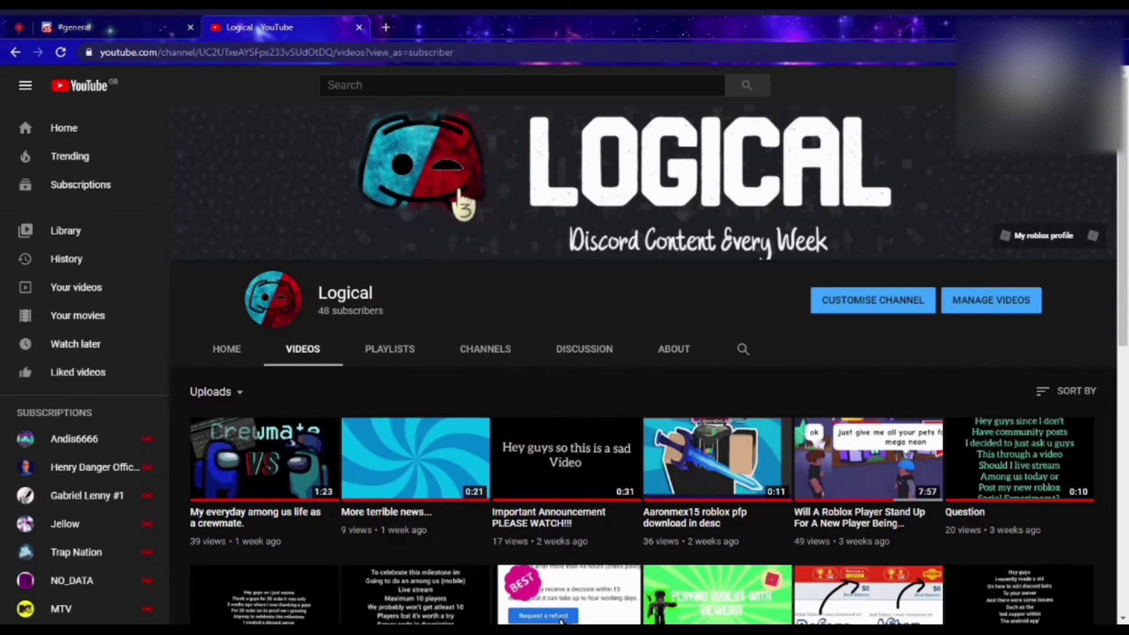
- Switch to the Discord #general channel of the Youtube Tutorial server
click(137, 33)
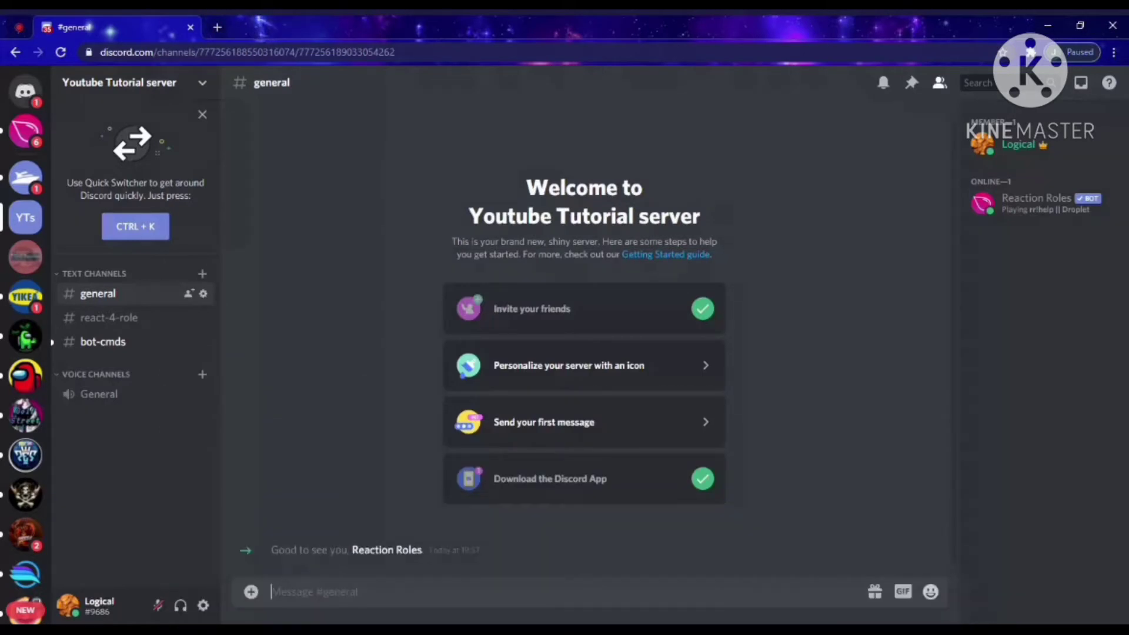
- Search Google for Unbelievaboat and open the 'UnbelievaBoat - Discord Bot!' website
click(219, 30)
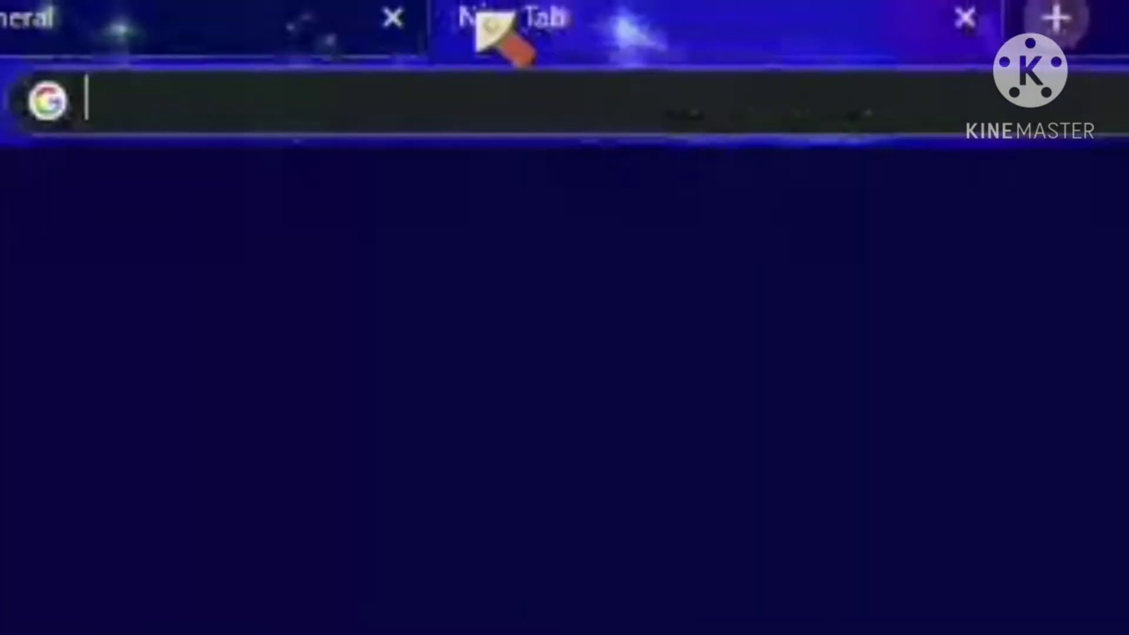
text(Unbelievab)
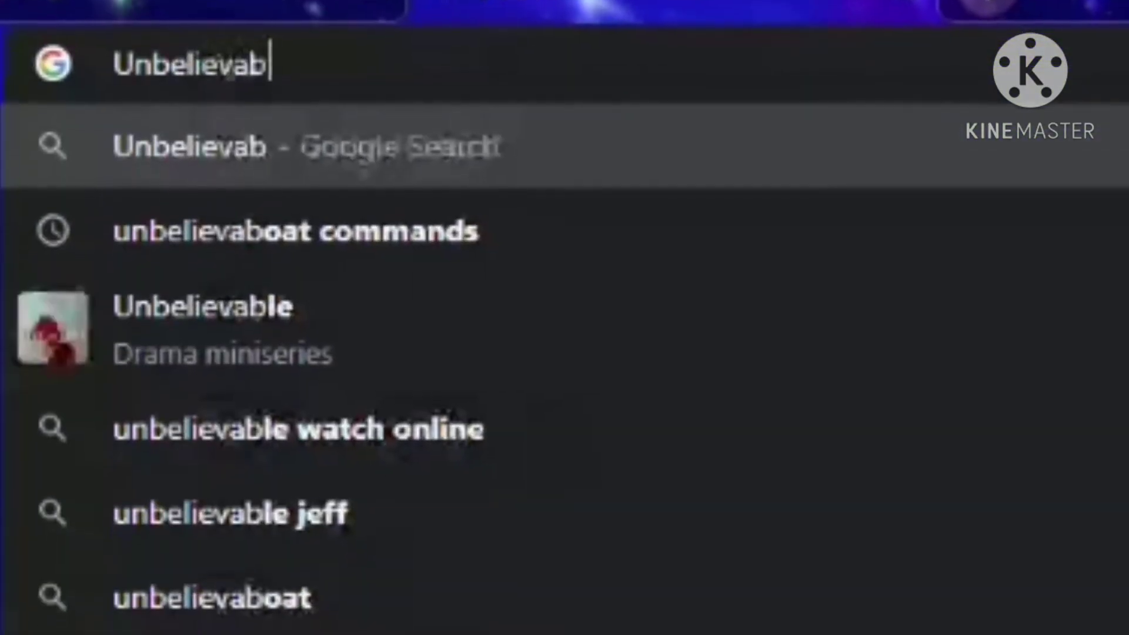
text(oat)
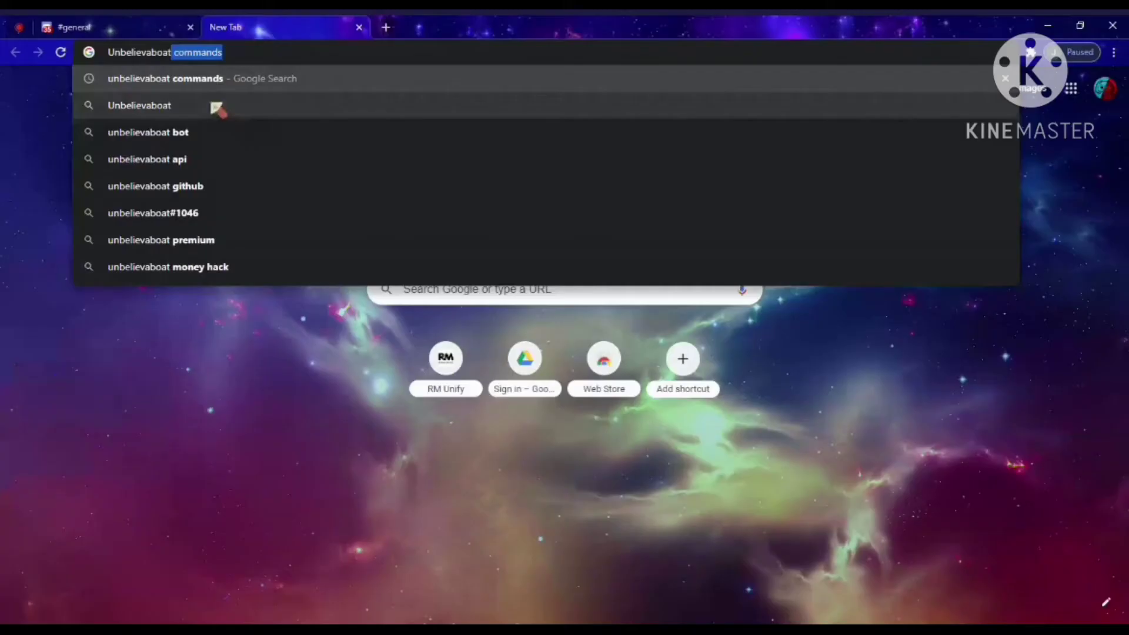
click(405, 187)
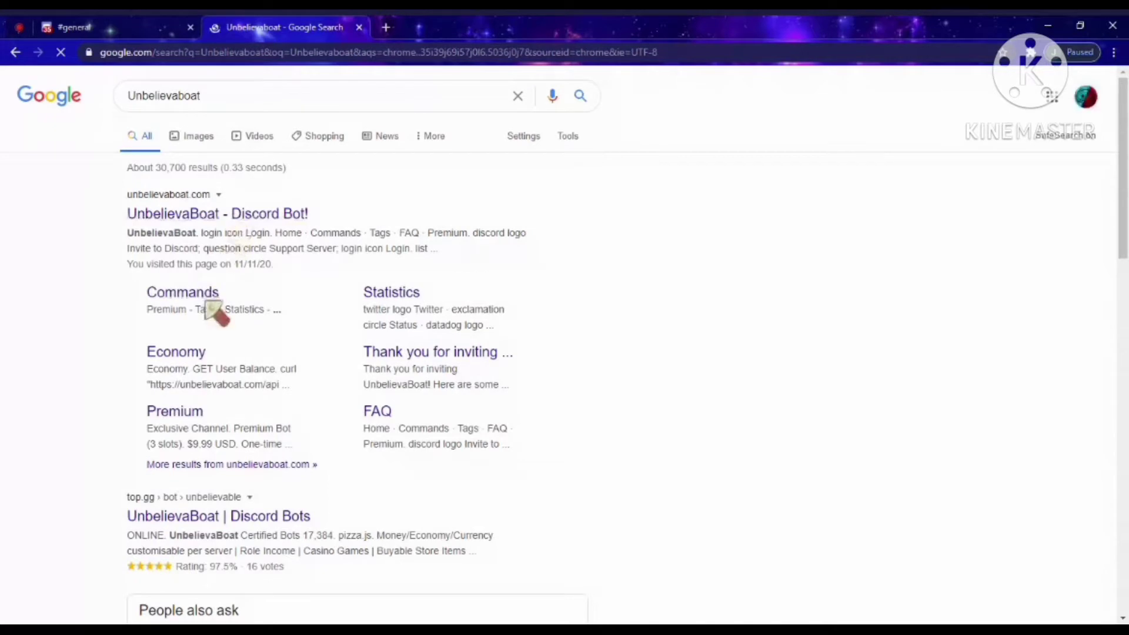
click(234, 216)
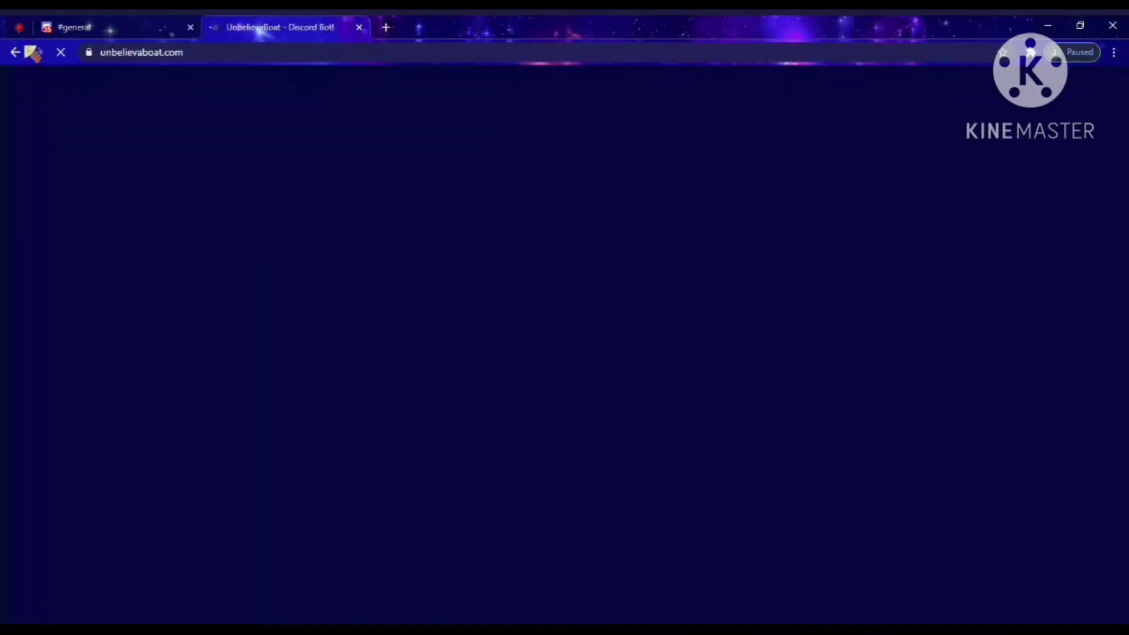
key(alt+Left)
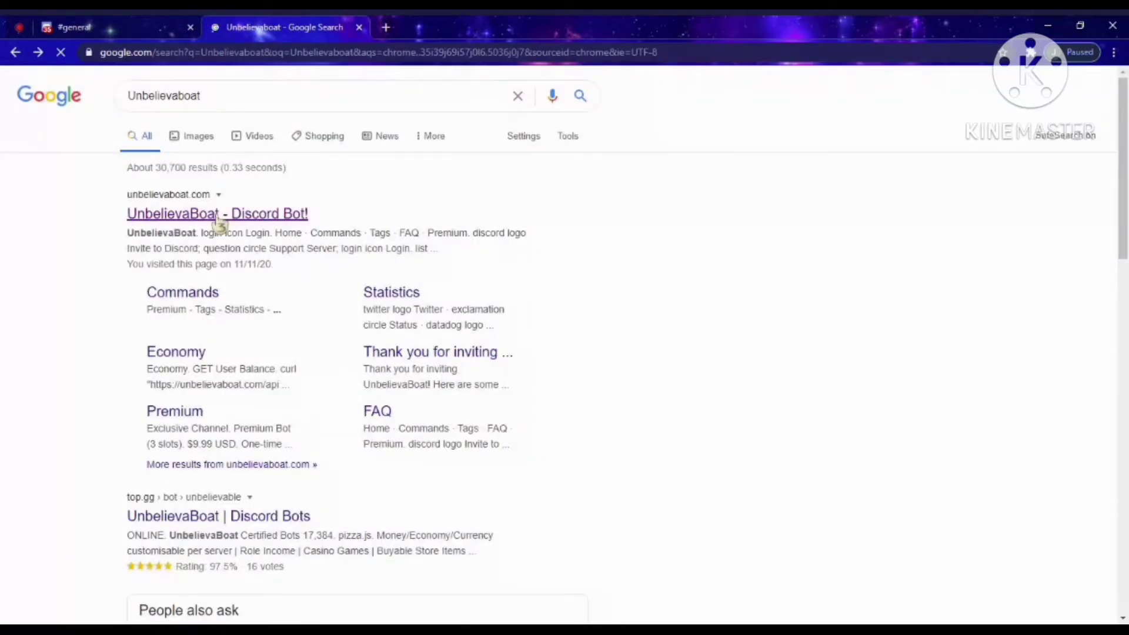
click(217, 214)
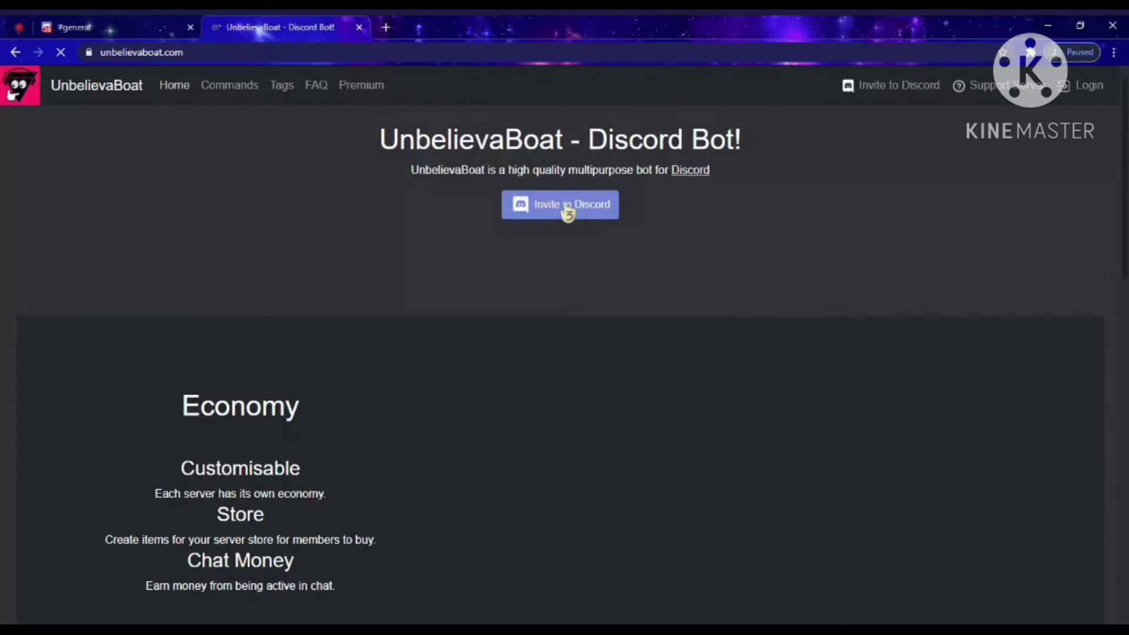
- Invite UnbelievaBoat to the Youtube Tutorial server and authorize its requested permissions
click(566, 206)
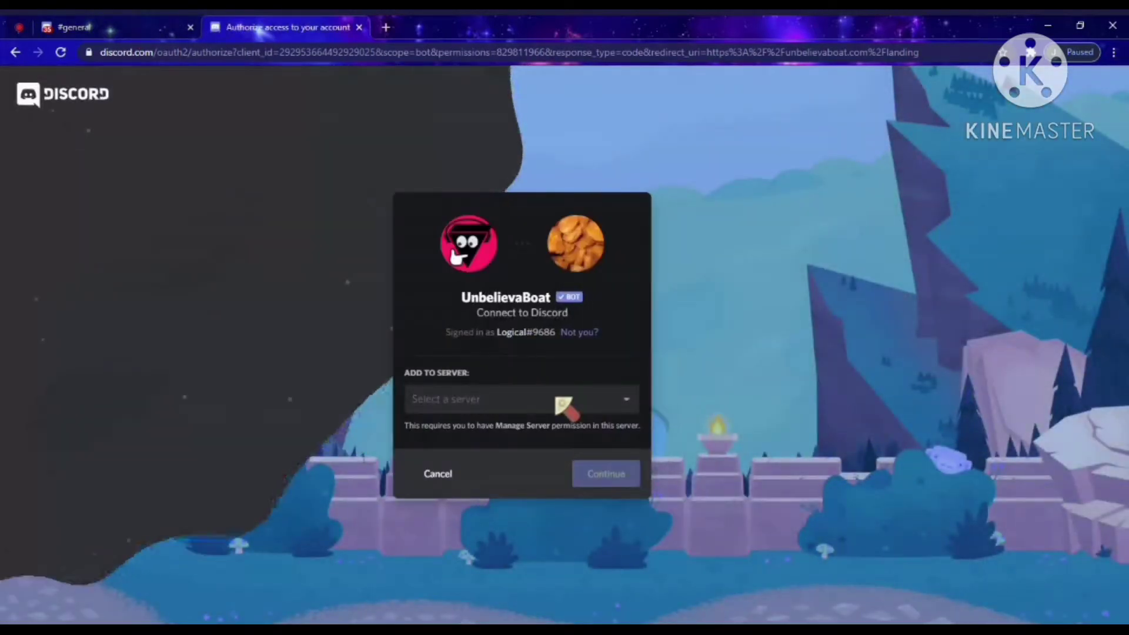
click(556, 400)
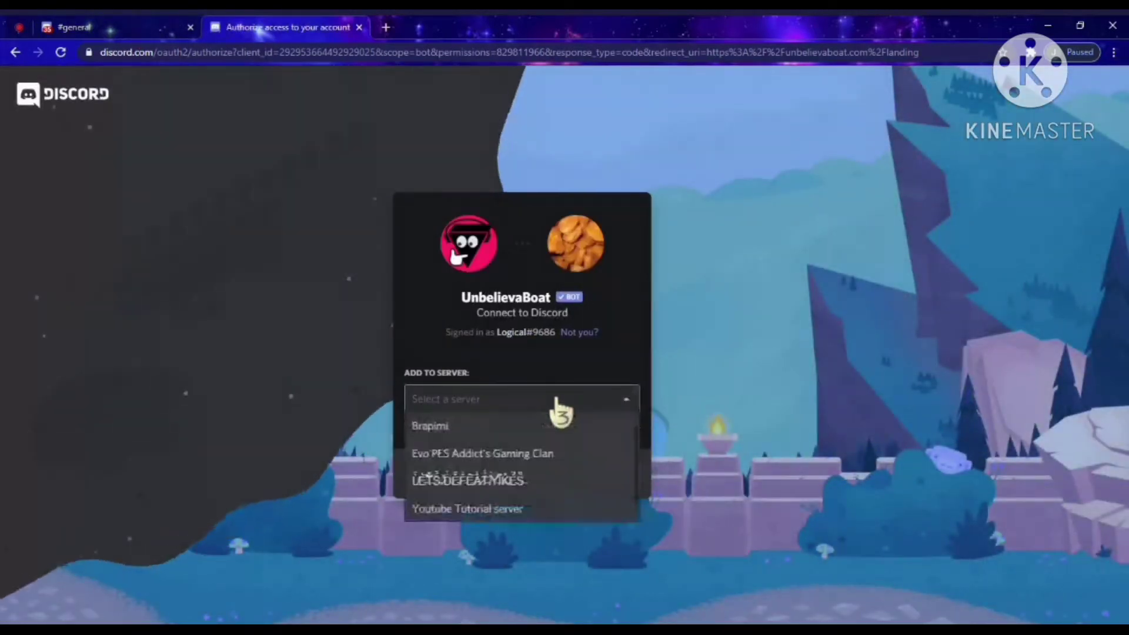
click(534, 507)
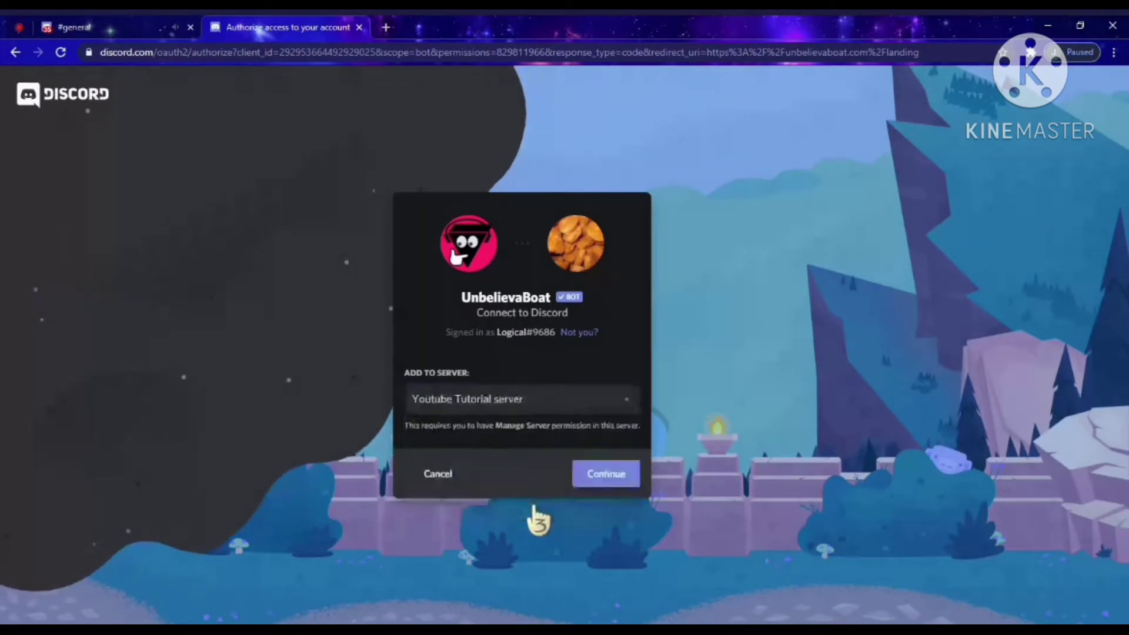
click(609, 474)
scroll(612, 541, down, 5)
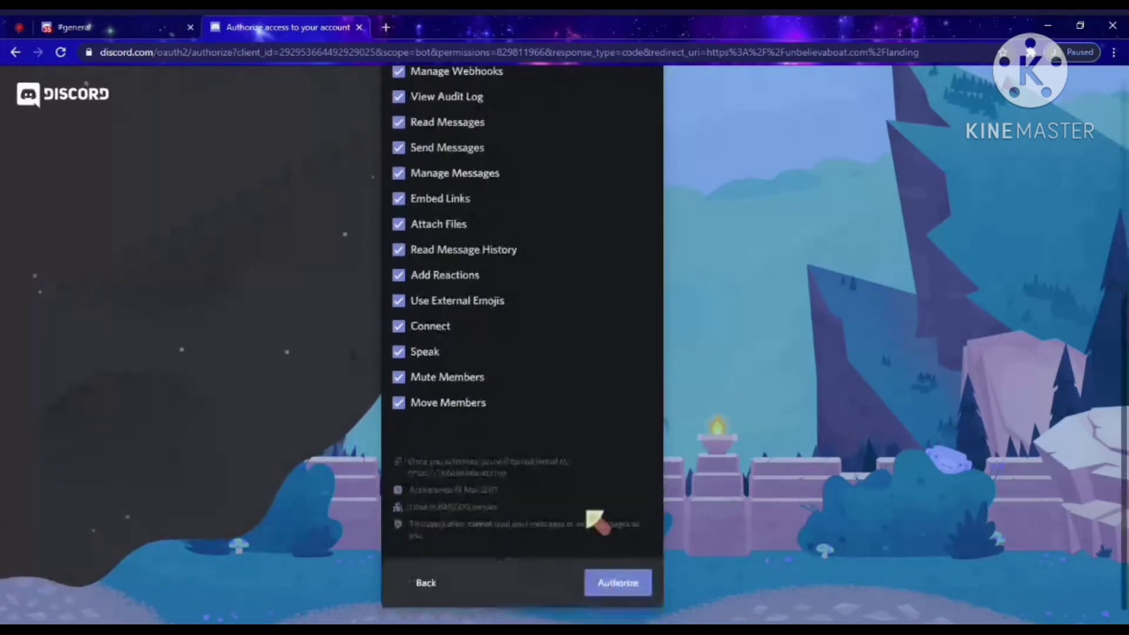
click(595, 585)
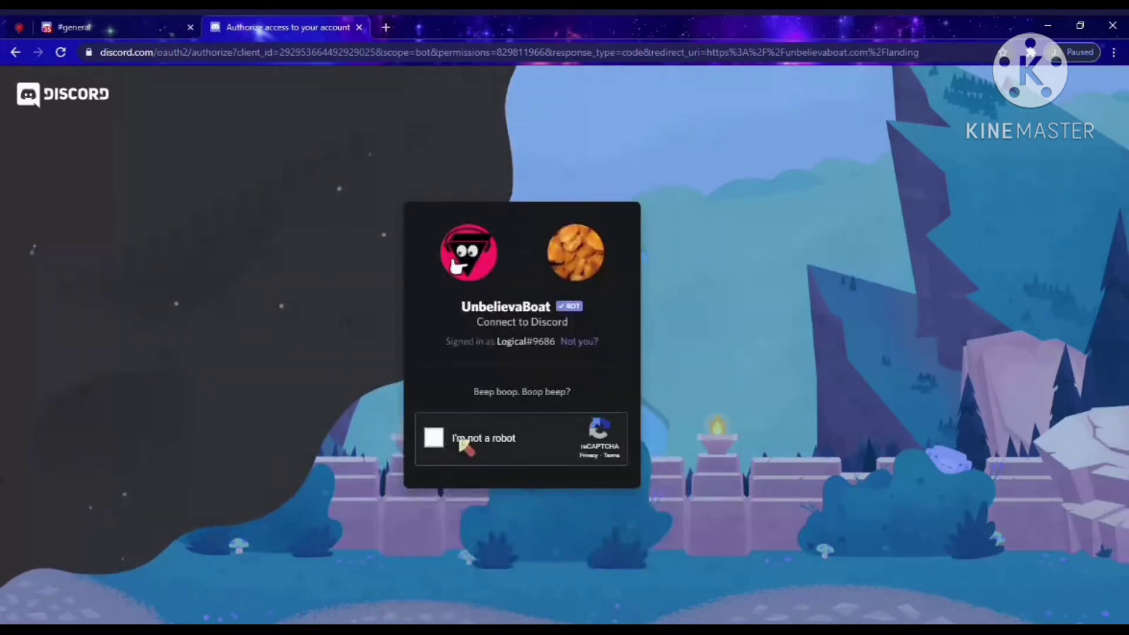
- Start the reCAPTCHA check and solve the first two traffic-light image challenges
click(436, 442)
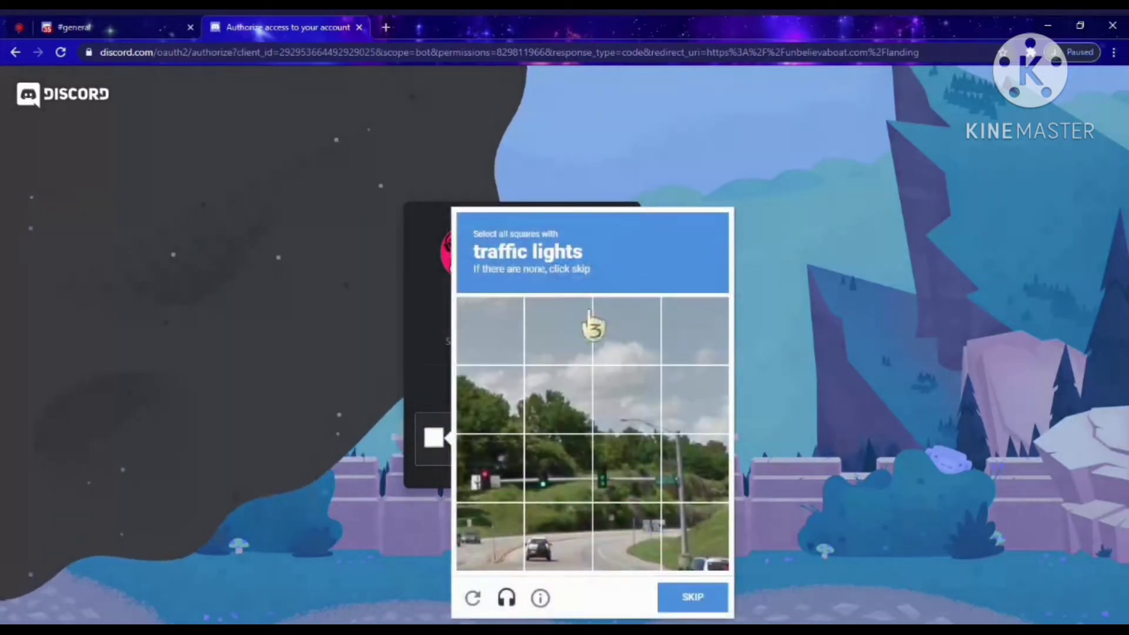
click(497, 497)
click(577, 499)
click(597, 498)
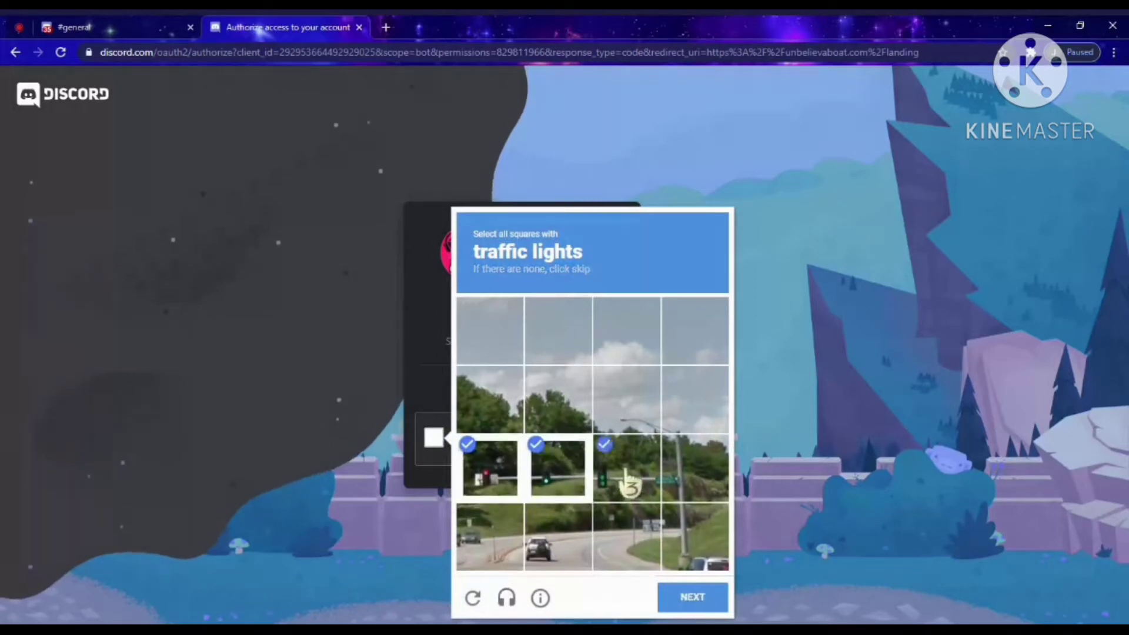
click(724, 597)
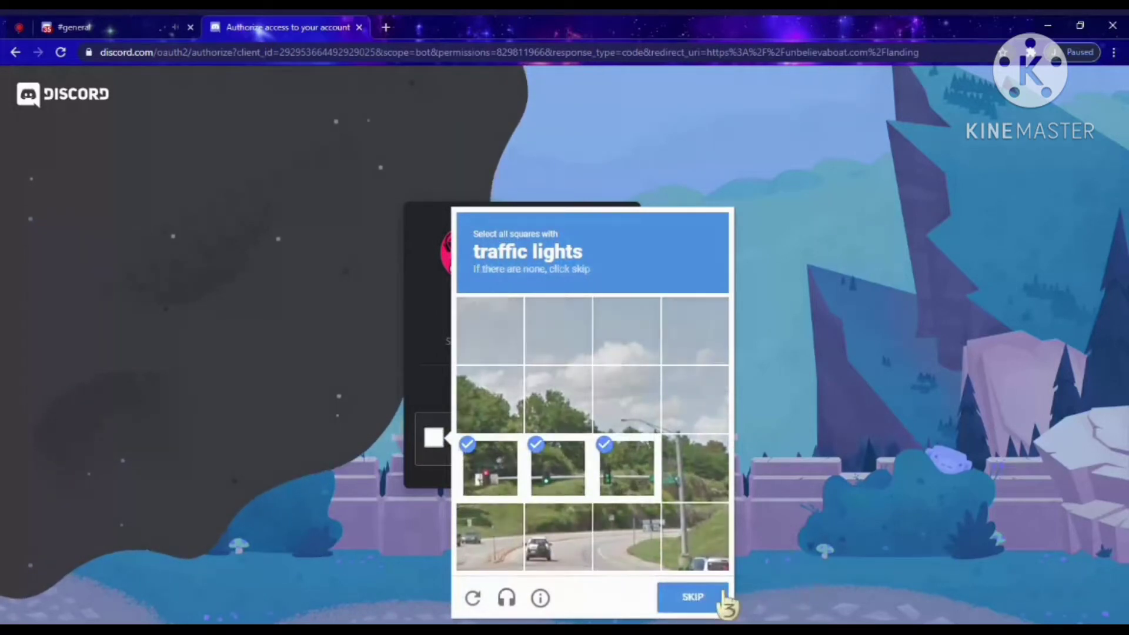
click(513, 406)
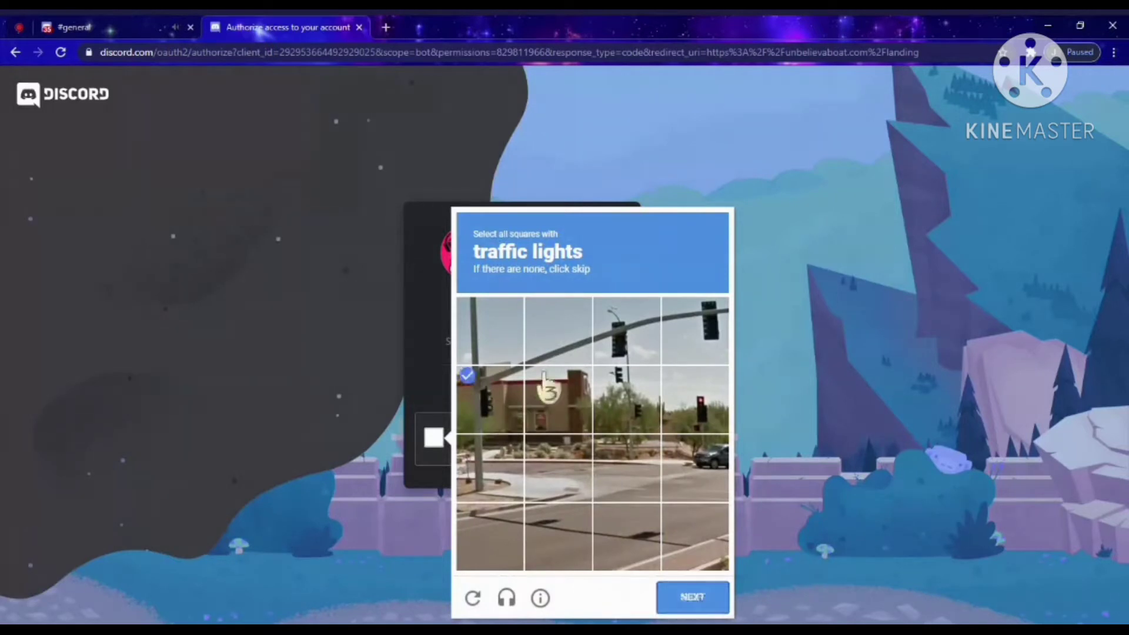
click(630, 344)
click(634, 412)
click(682, 409)
click(700, 353)
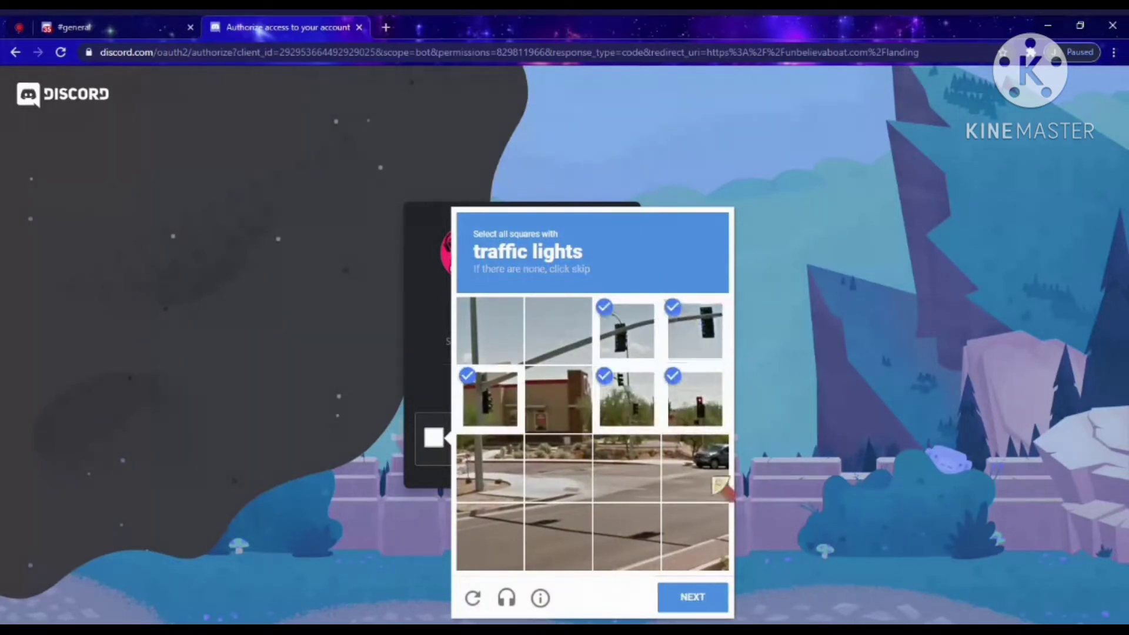
click(720, 604)
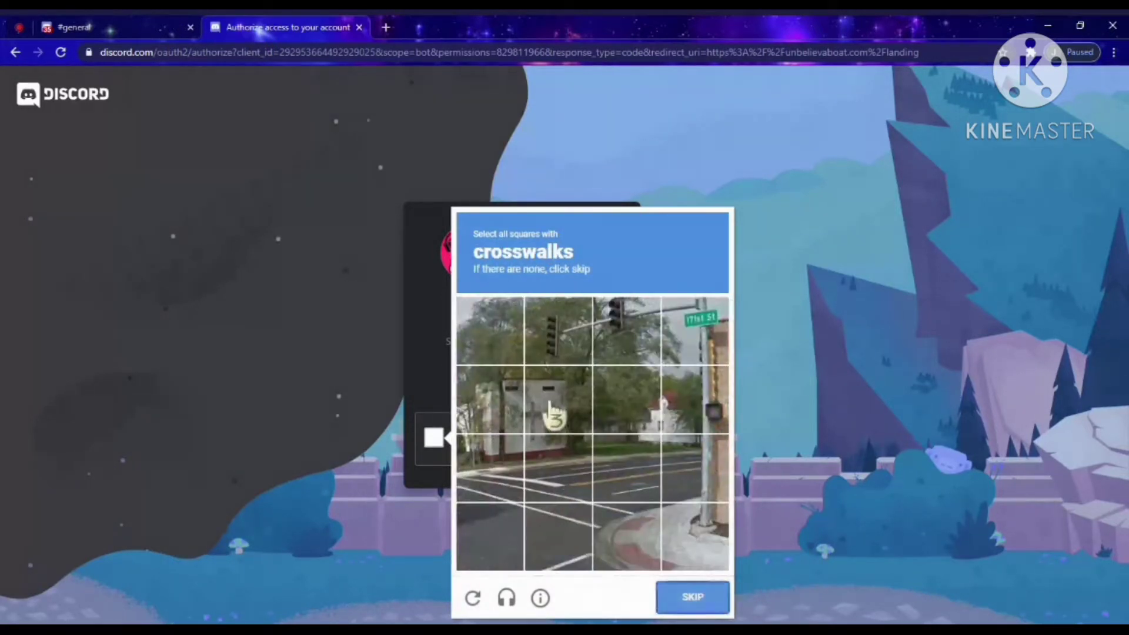
- Skip the crosswalks round, then solve the motorcycle, traffic-light and hills image challenges
click(720, 599)
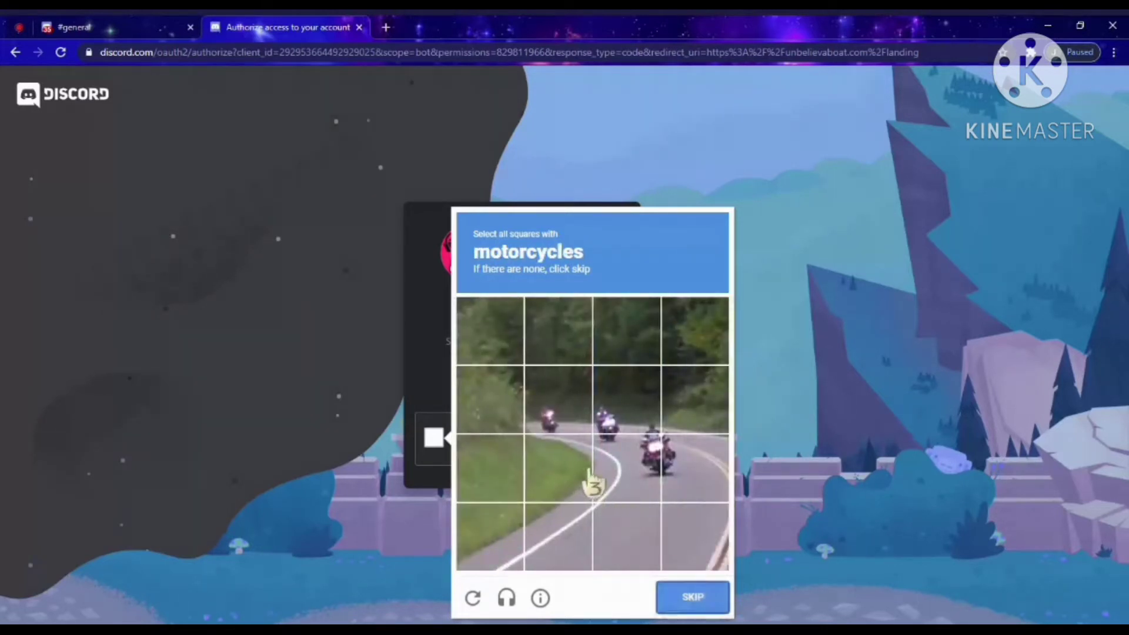
click(624, 467)
click(676, 467)
click(612, 412)
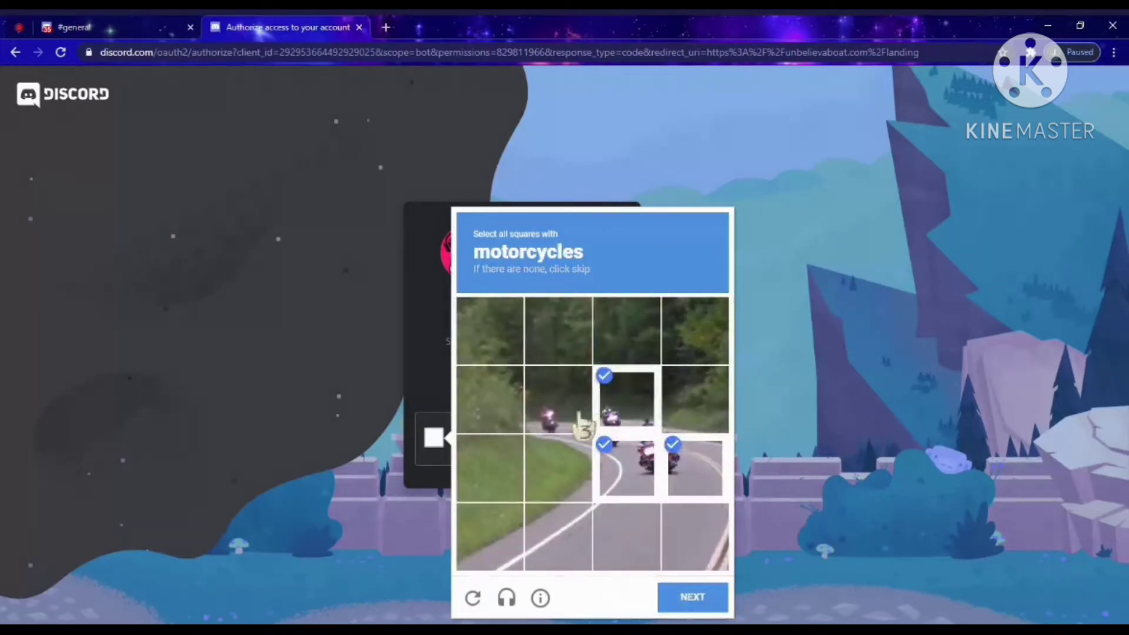
click(582, 423)
click(721, 602)
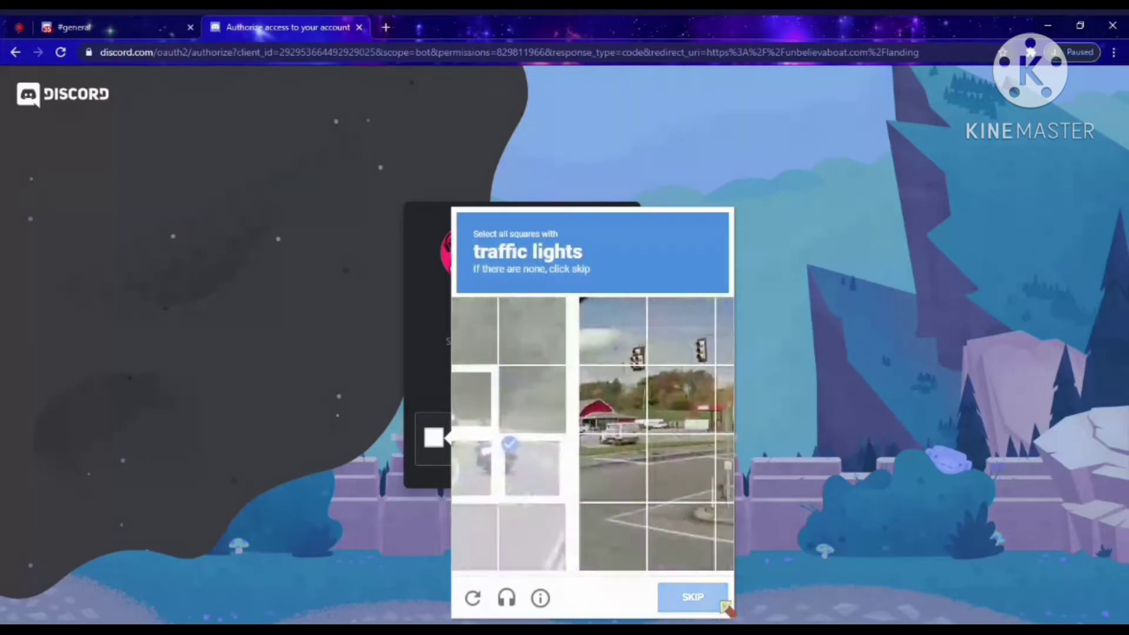
click(512, 353)
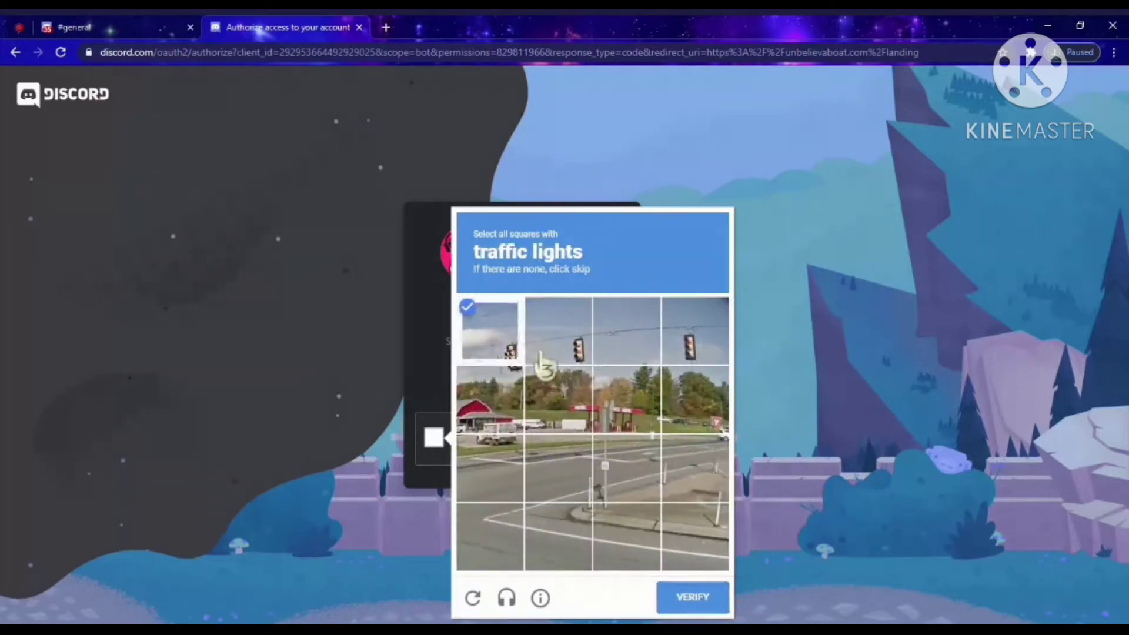
click(544, 353)
click(694, 353)
click(727, 598)
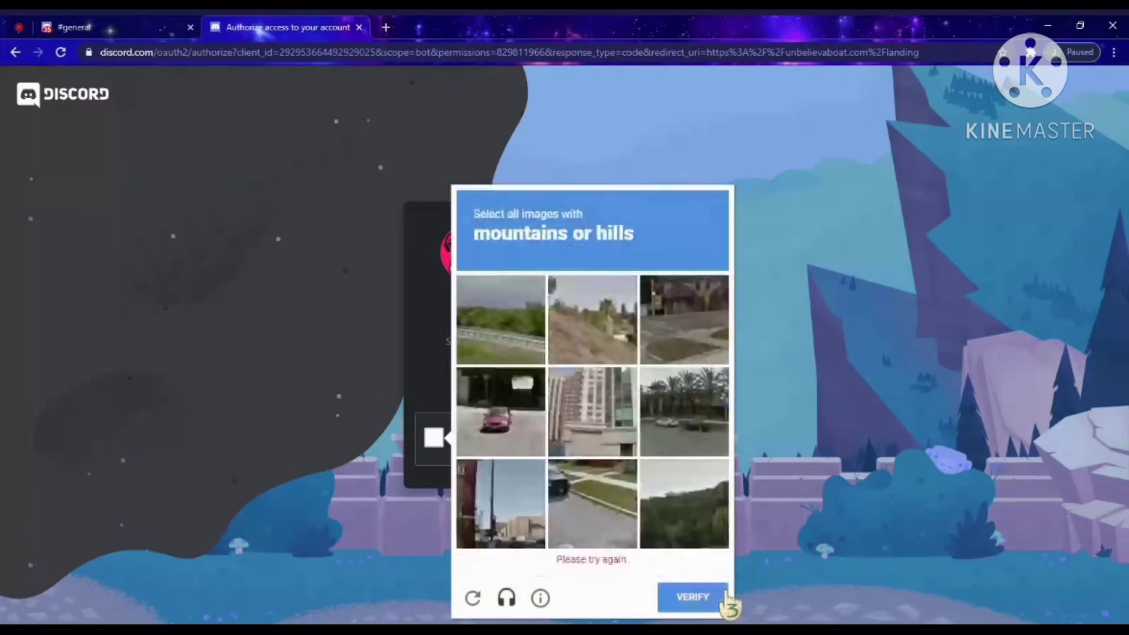
click(479, 344)
click(590, 330)
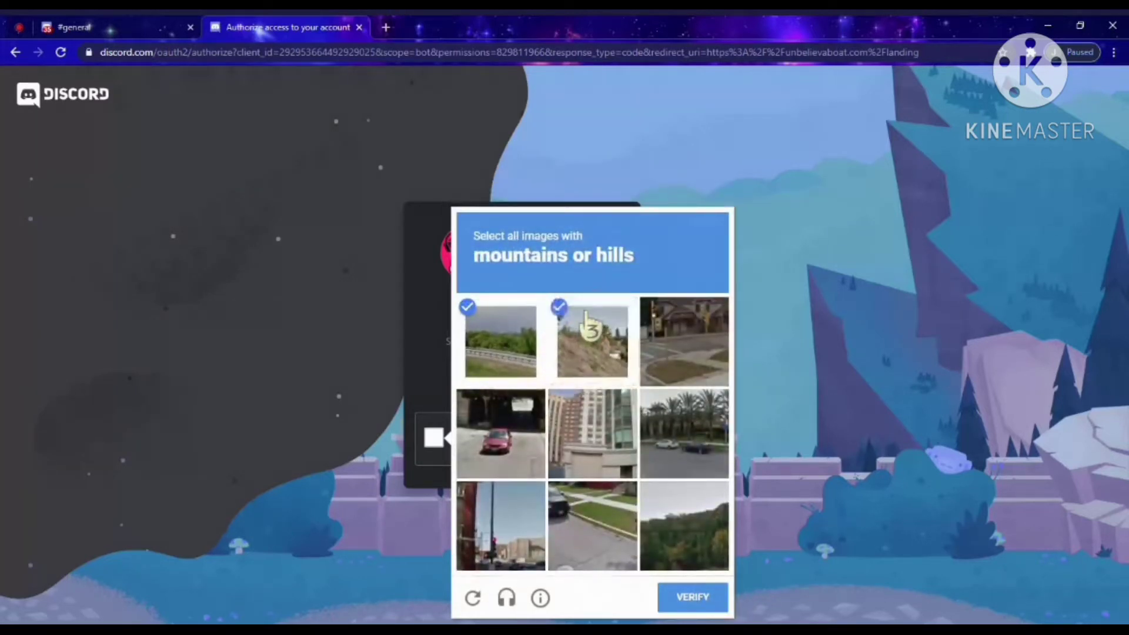
click(714, 537)
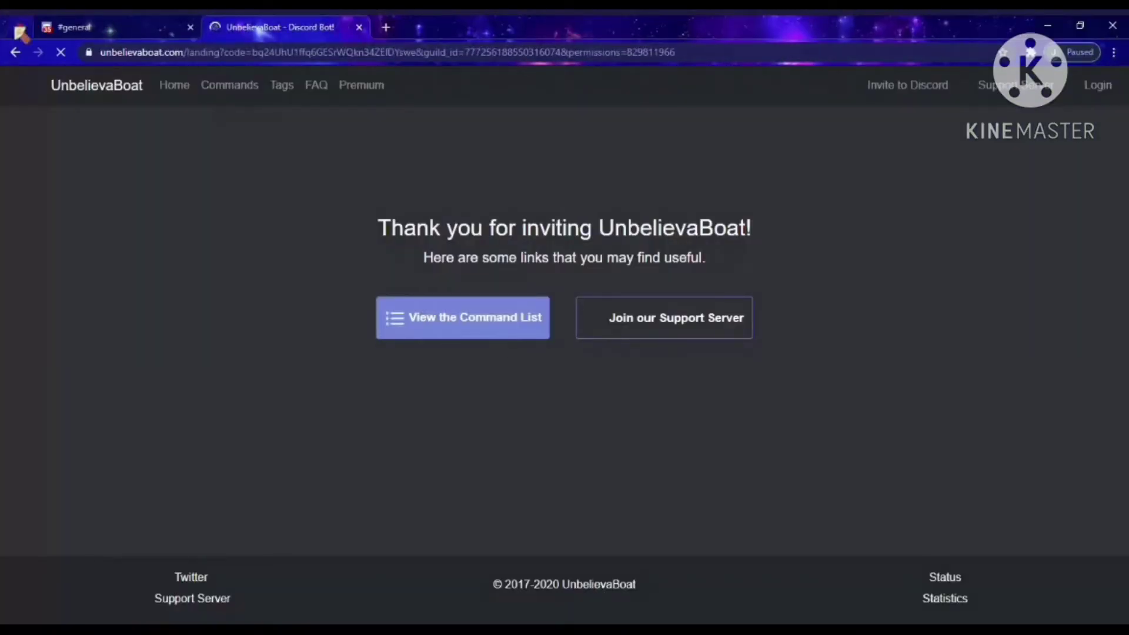
- Go back to the Discord server, check #bot-cmds, and add a text channel from #general
click(89, 28)
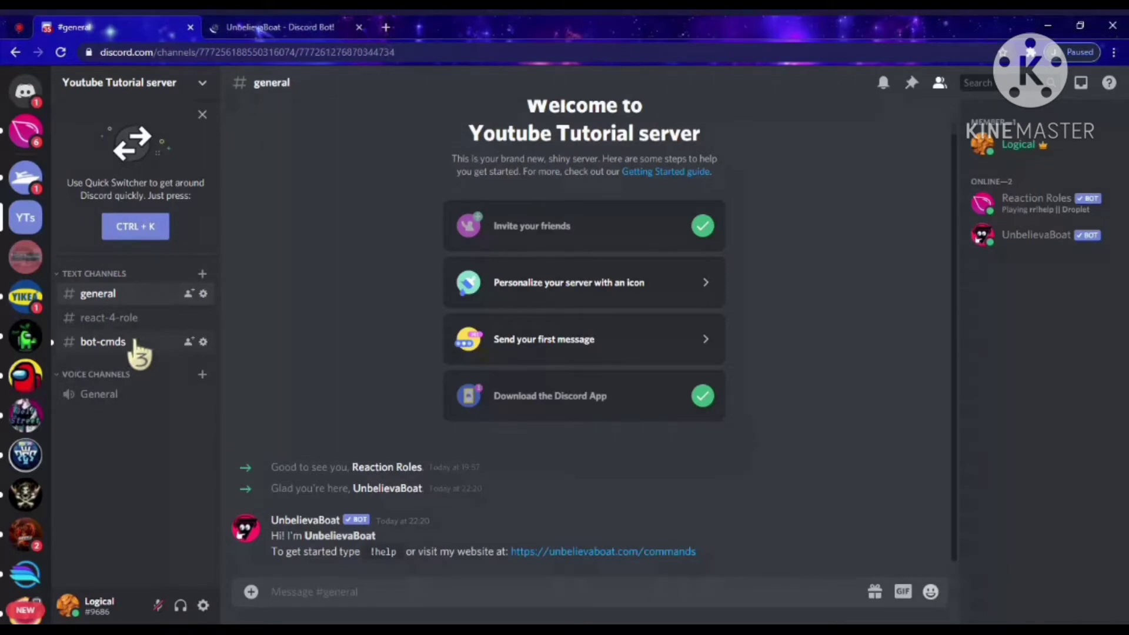
click(103, 343)
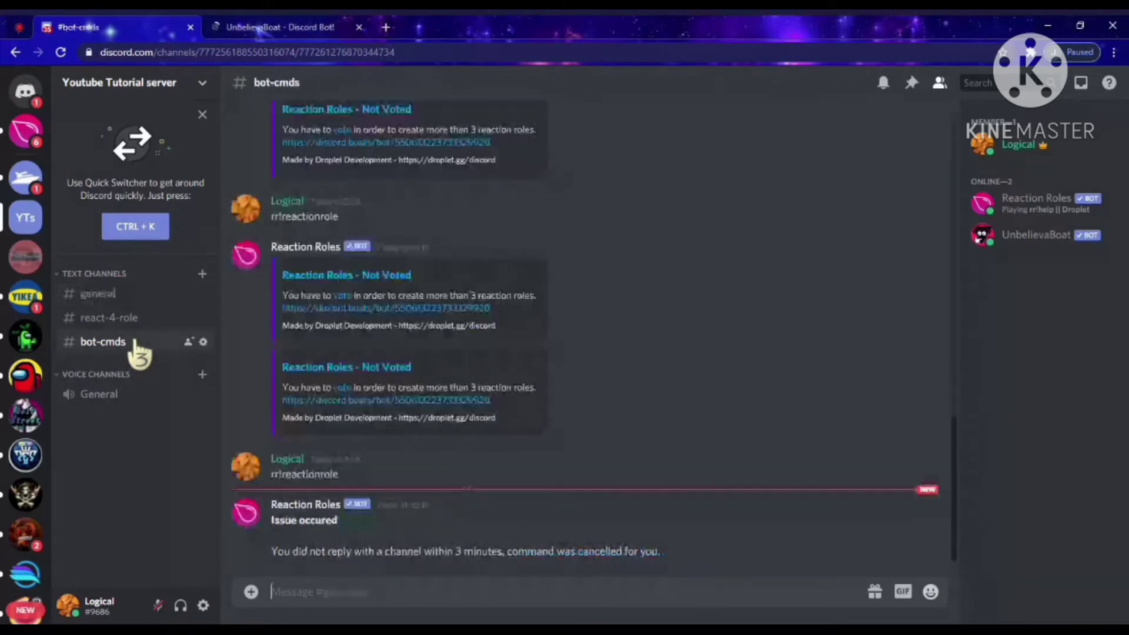
click(136, 294)
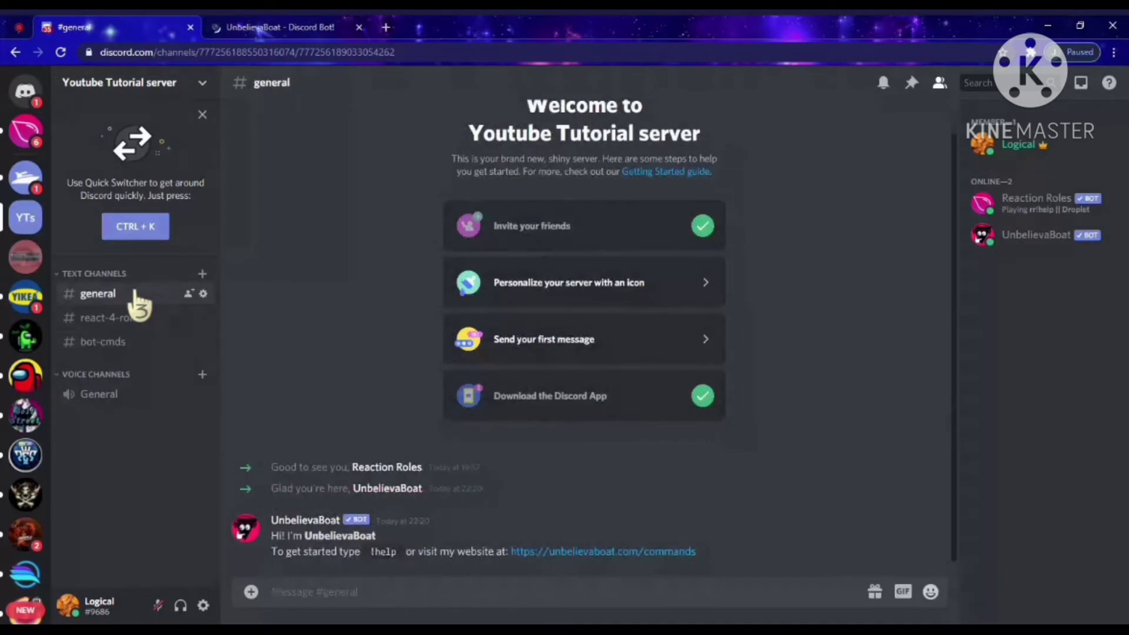
click(202, 275)
- Create the #shop text channel, then a #bot-cmds-shop channel, correcting the name typo
text(shop)
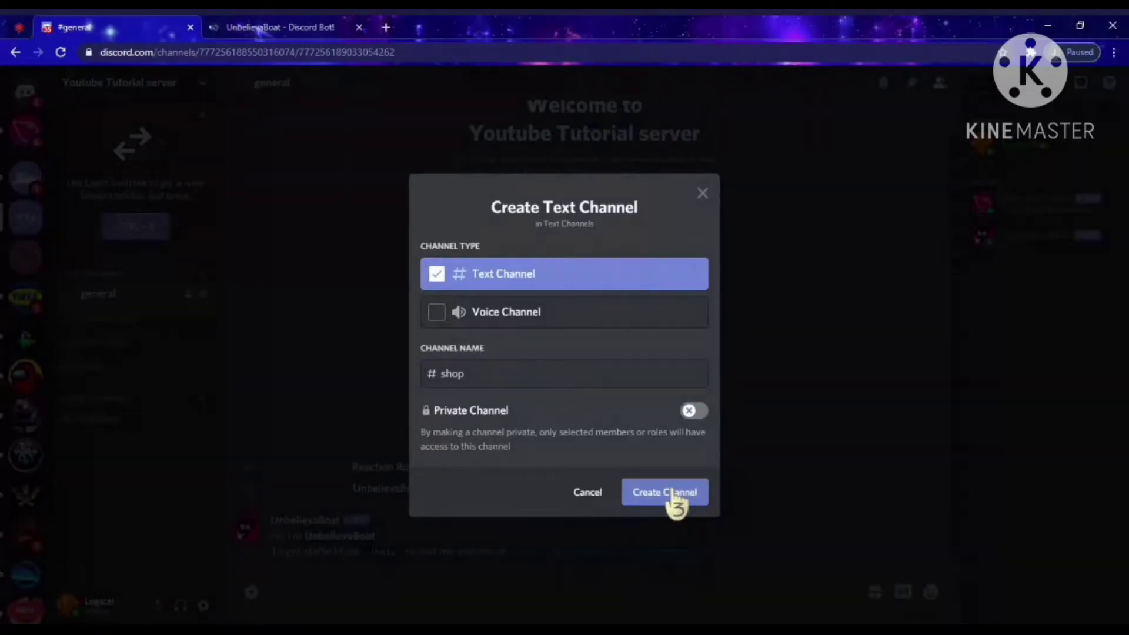
click(672, 494)
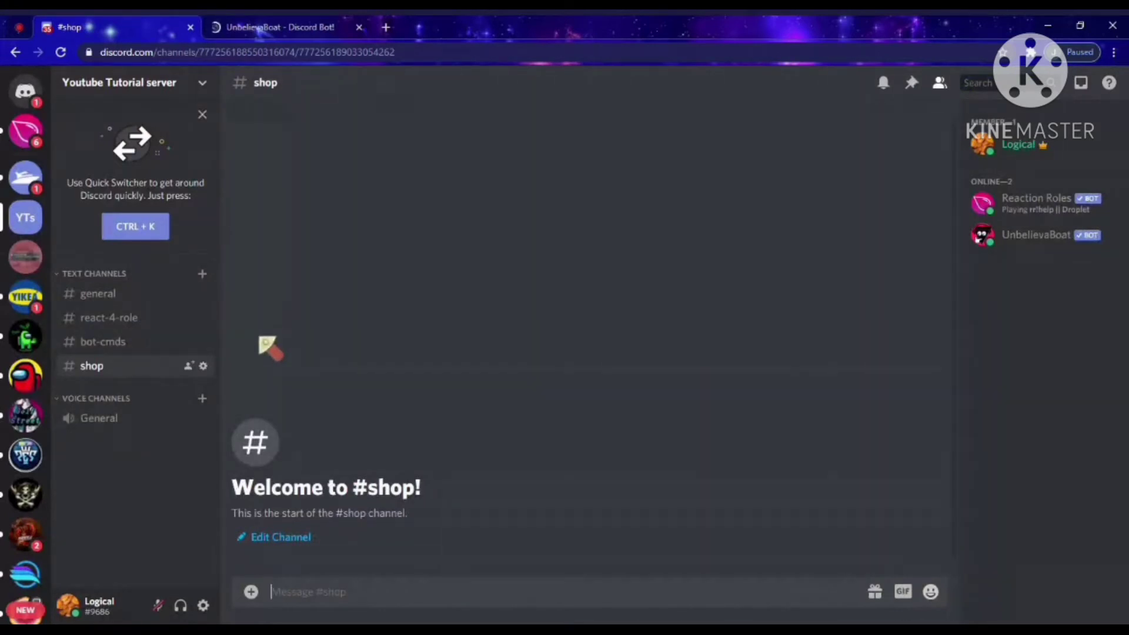
click(202, 274)
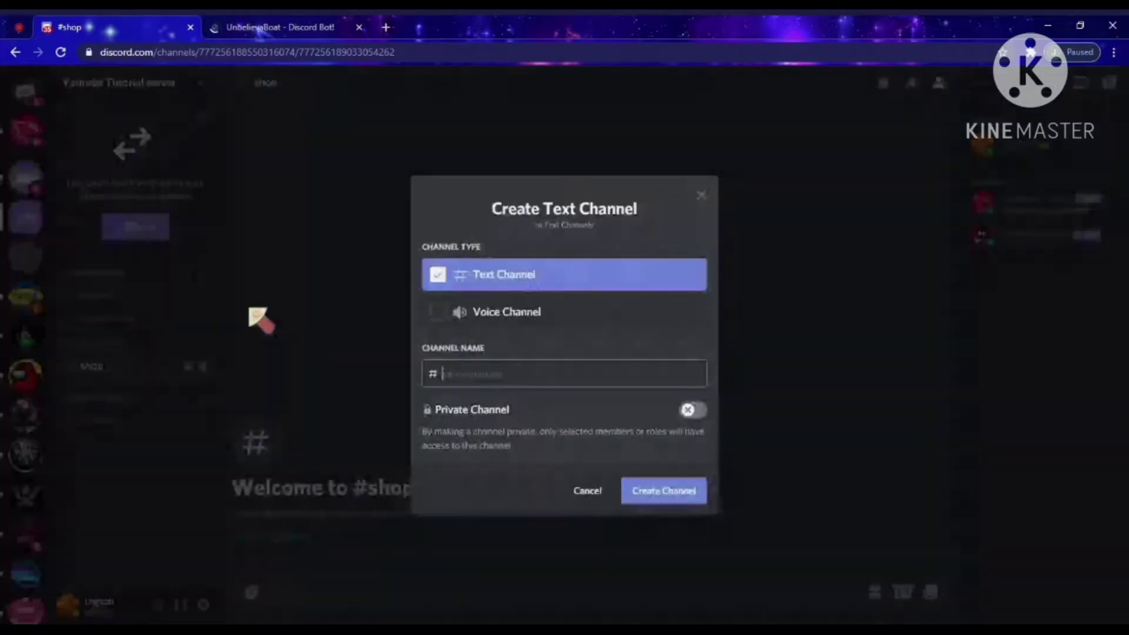
text(boty)
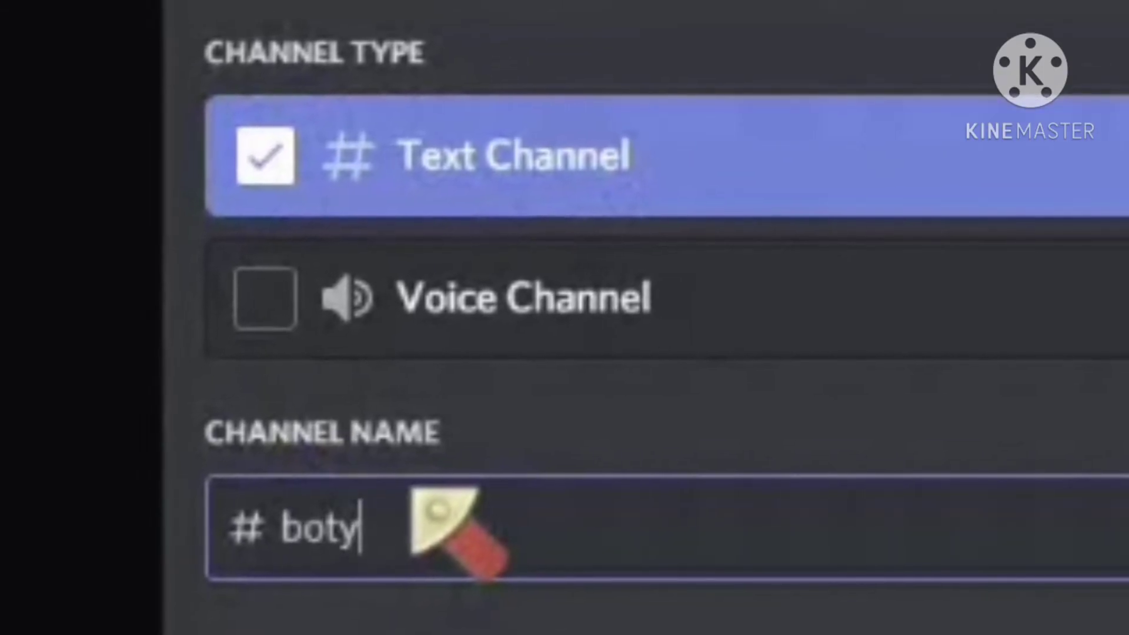
key(BackSpace)
text(-cms-s)
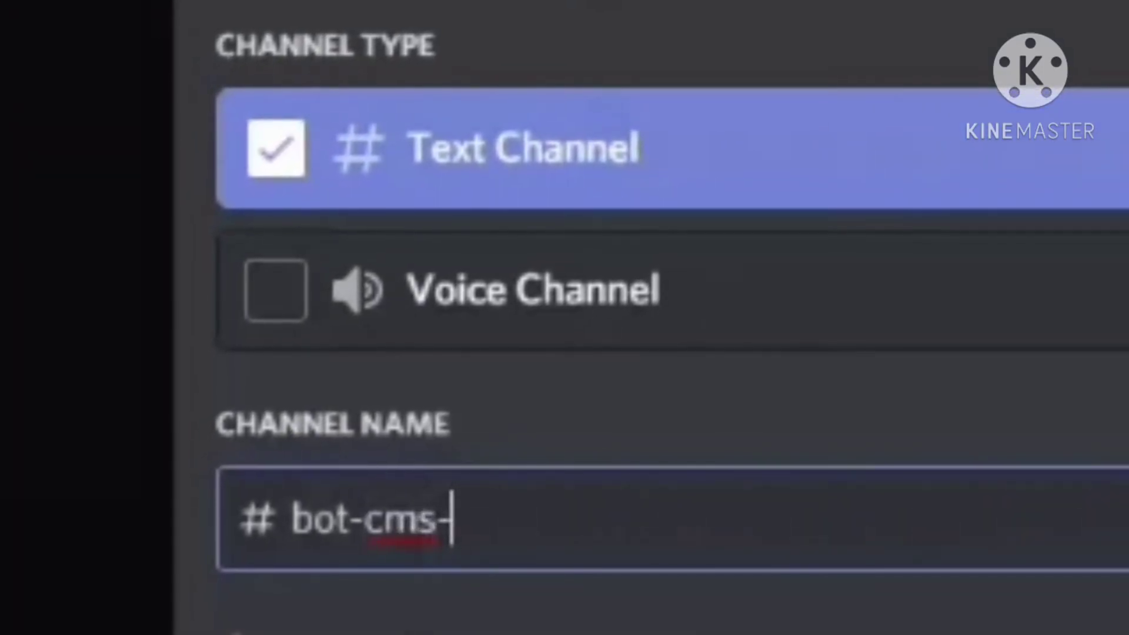
text(hop)
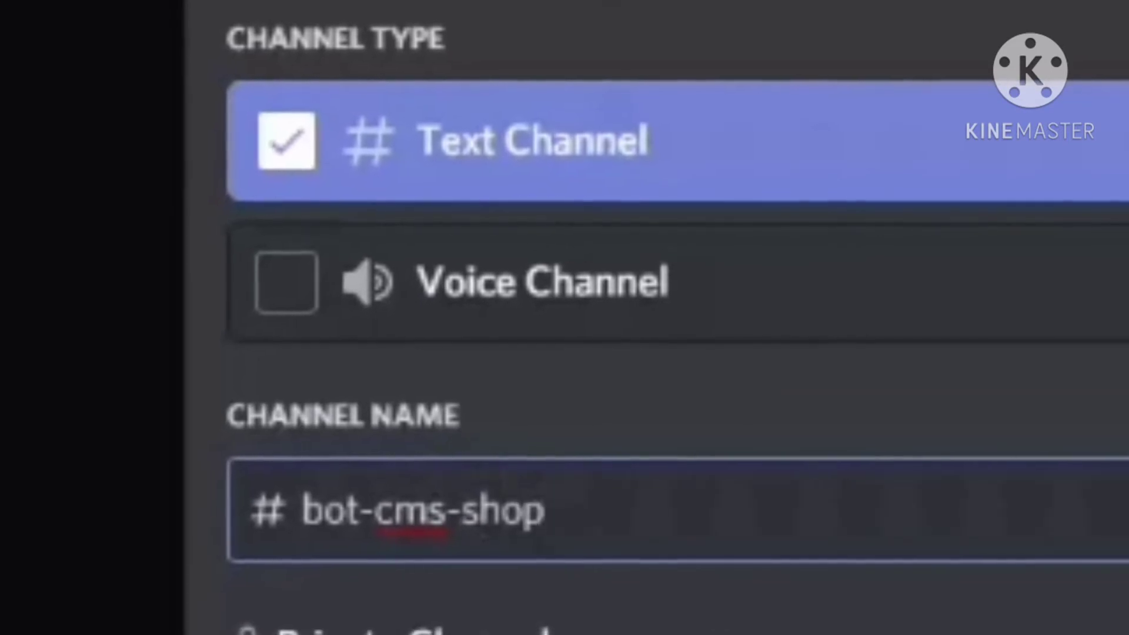
click(438, 509)
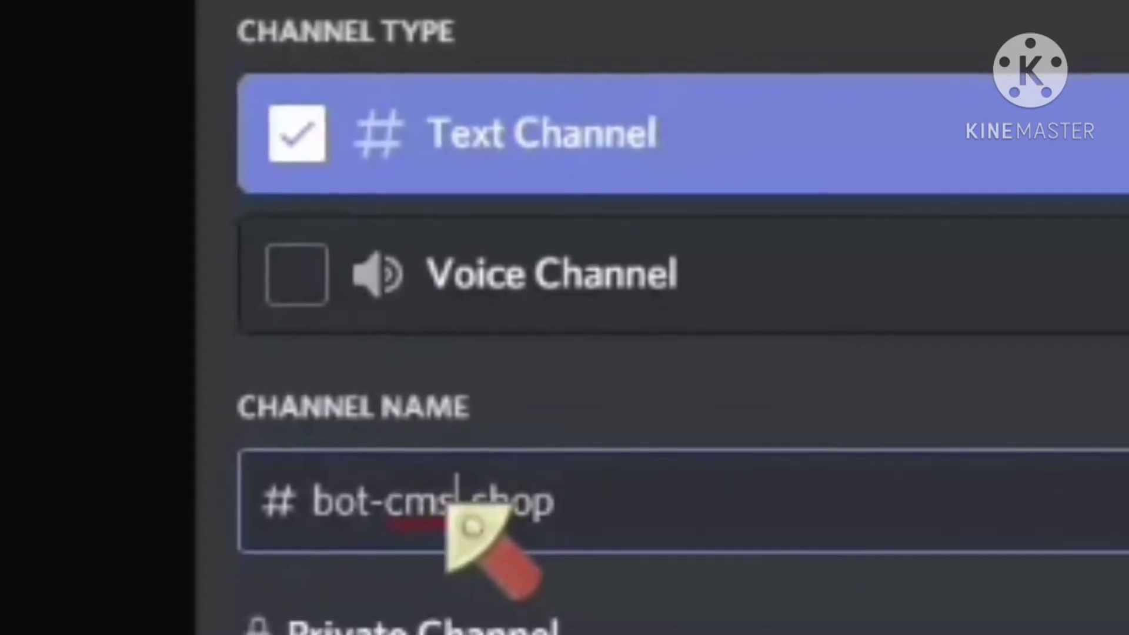
key(BackSpace)
text(ds)
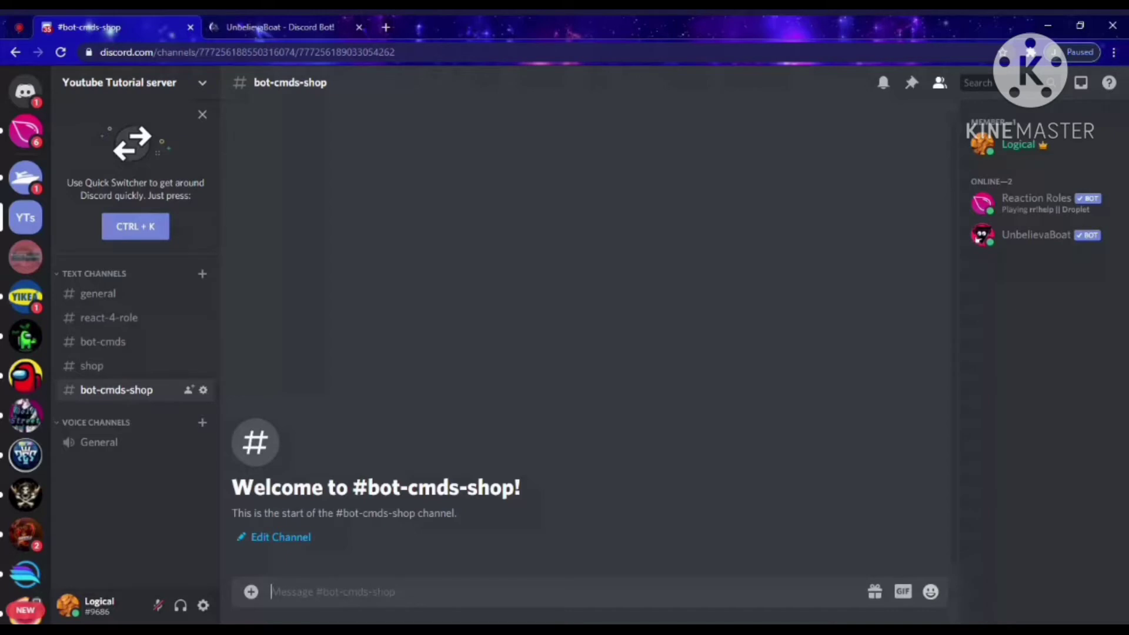
- Start a '!' message in #bot-cmds-shop and view the UnbelievaBoat bot's profile
key(BackSpace)
text(!)
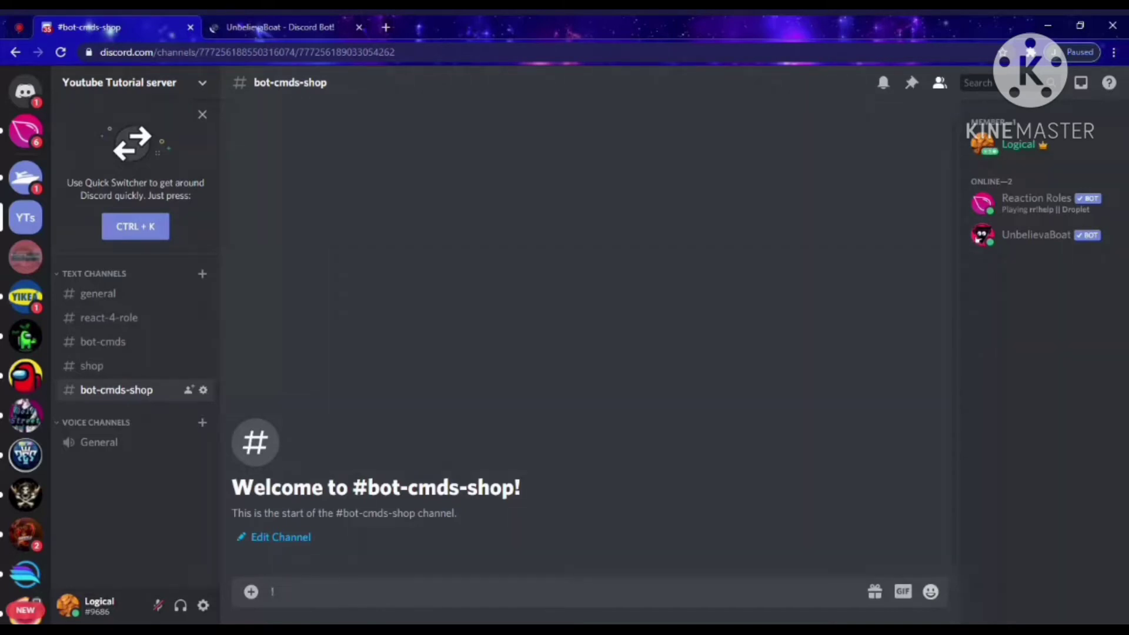
click(1047, 236)
click(1053, 241)
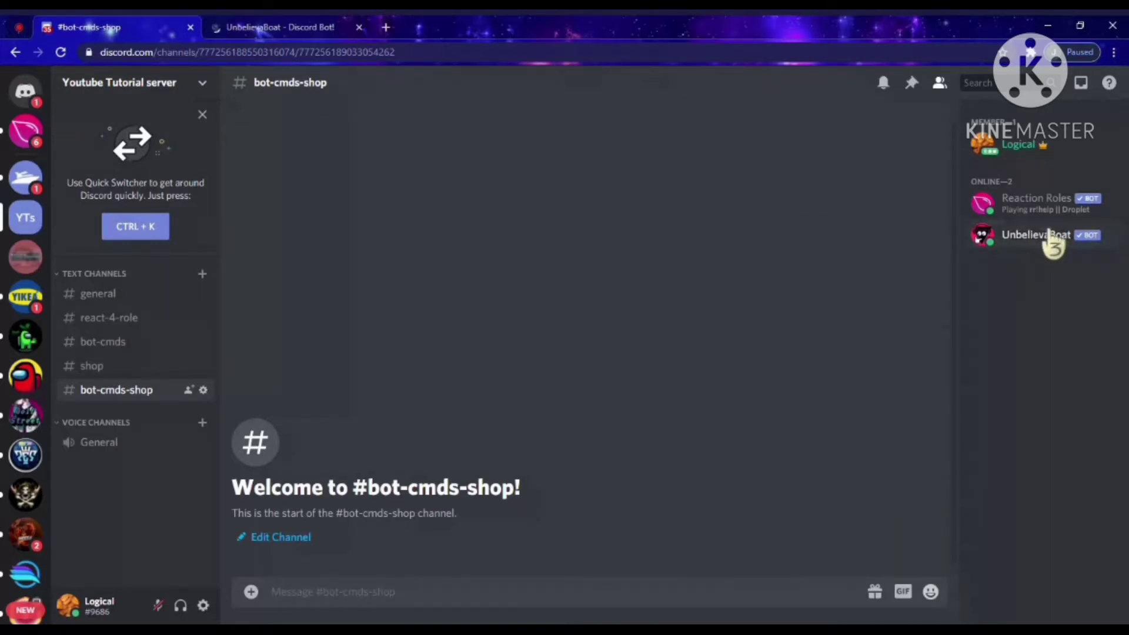
- Add a dark green 'True Member' role, displayed separately, under Server Settings > Roles
click(203, 89)
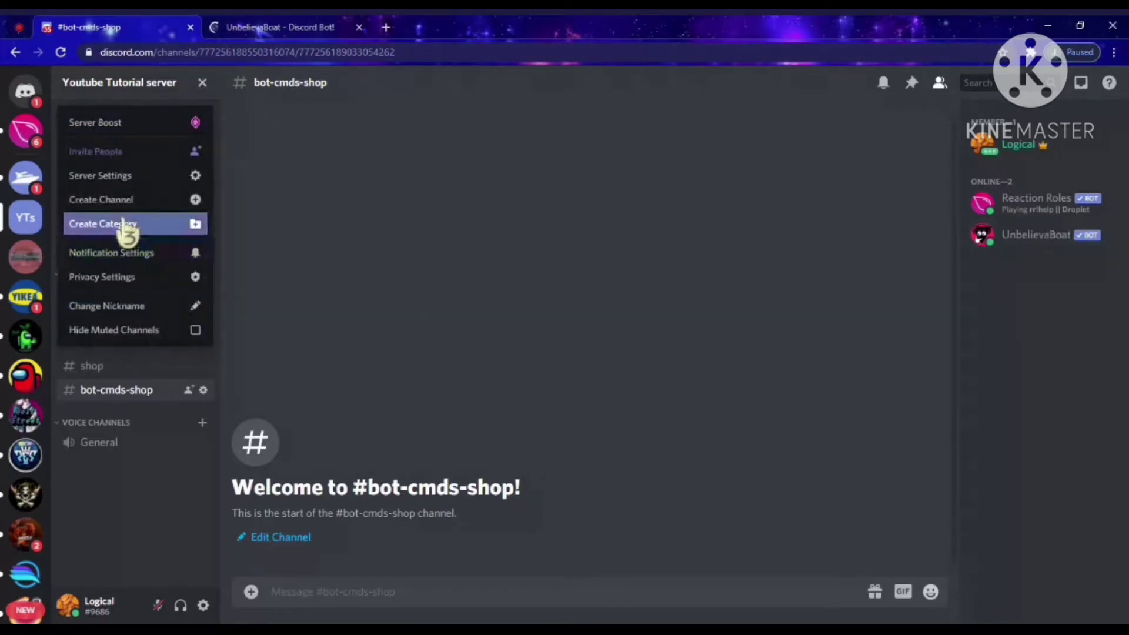
click(129, 177)
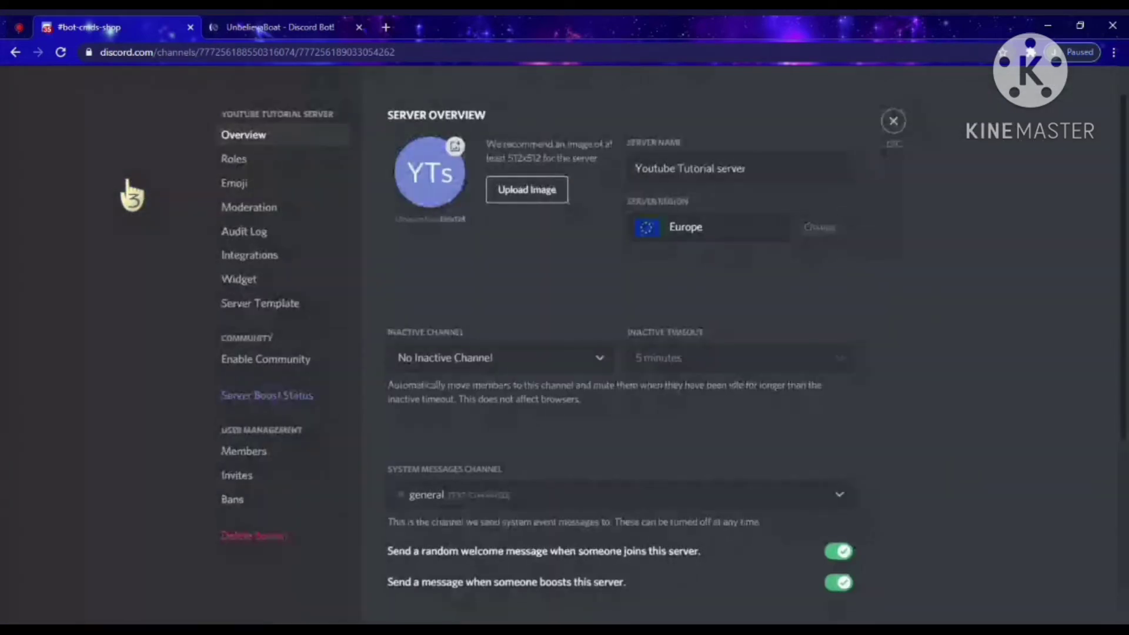
click(264, 167)
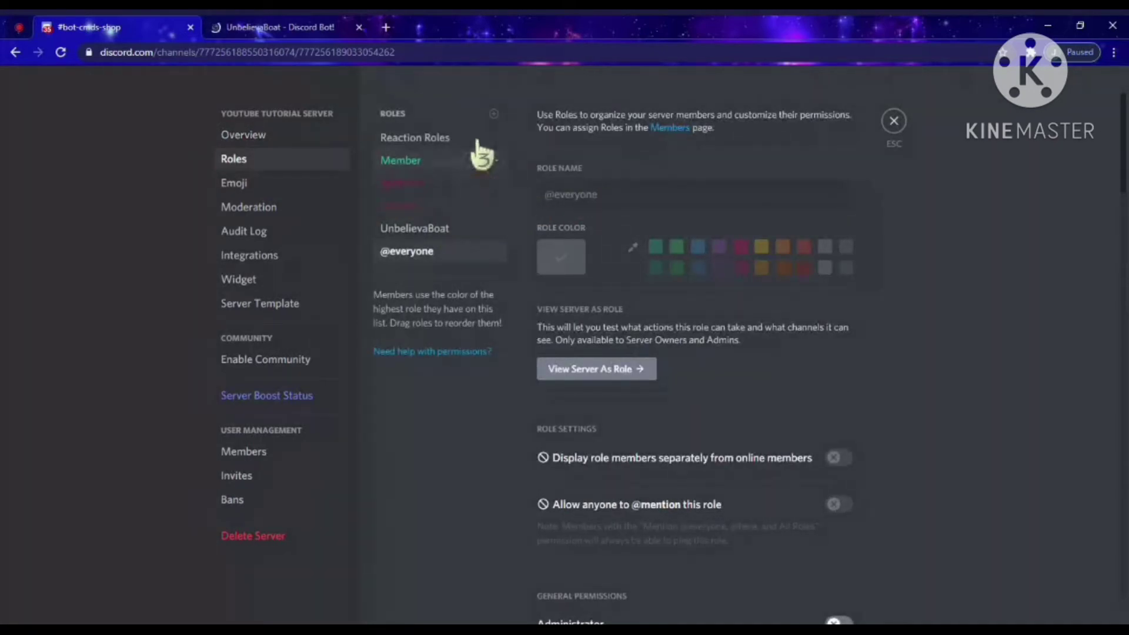
click(494, 114)
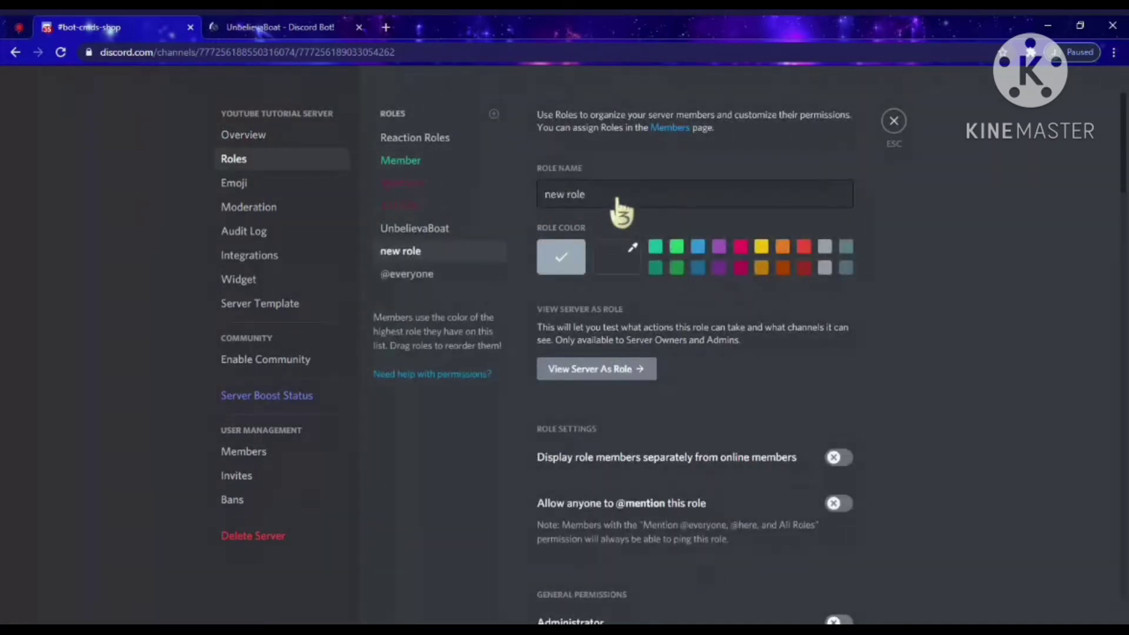
key(BackSpace)
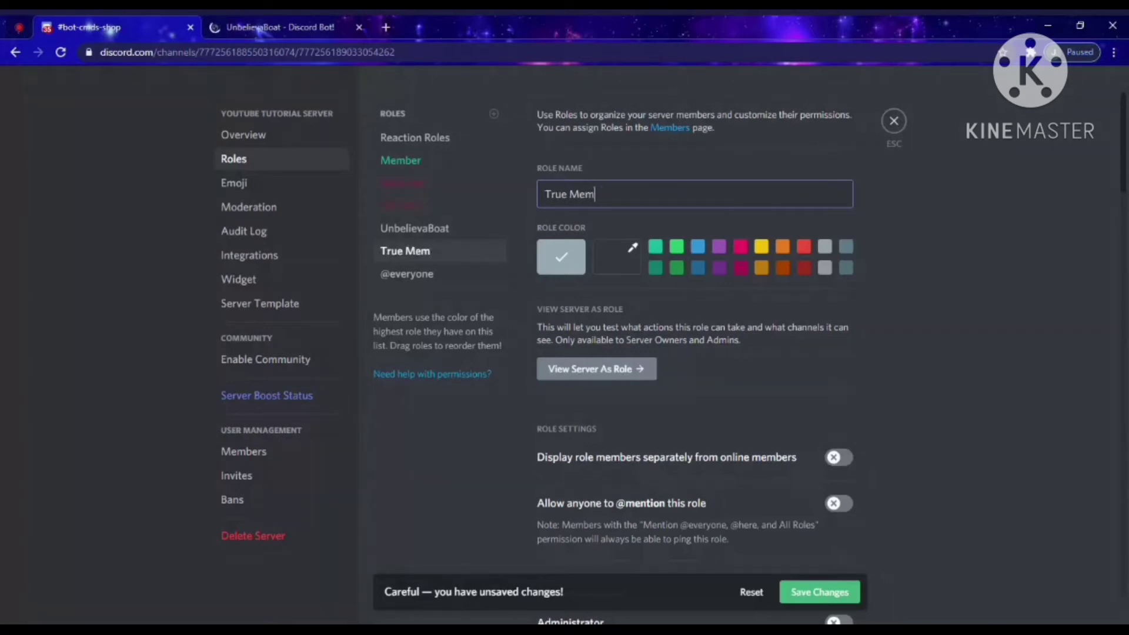
click(677, 268)
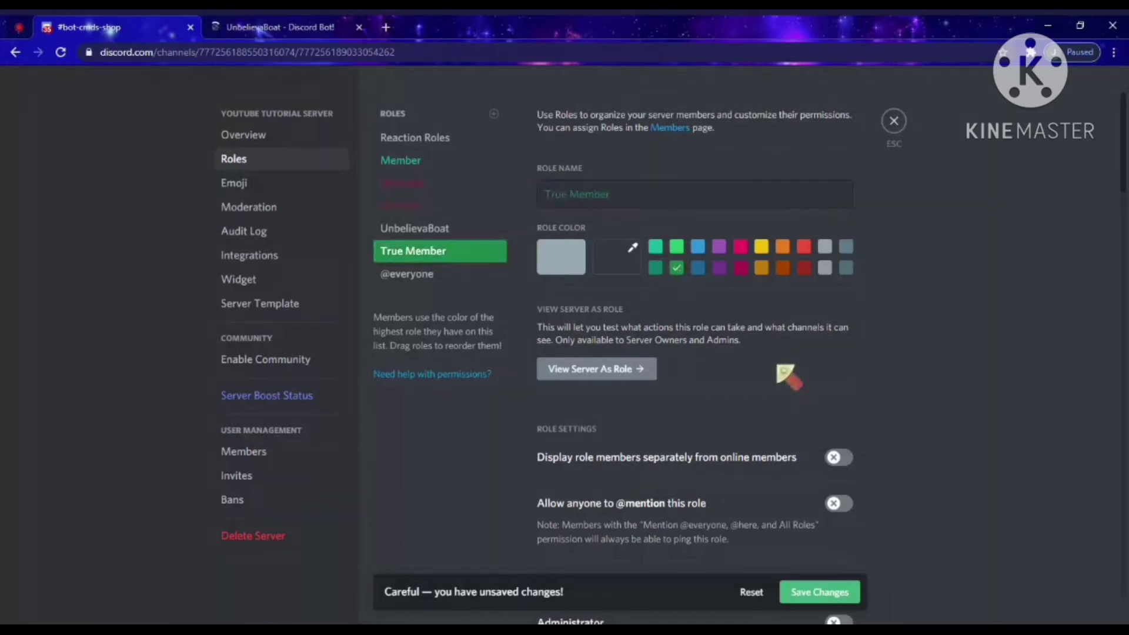
click(824, 594)
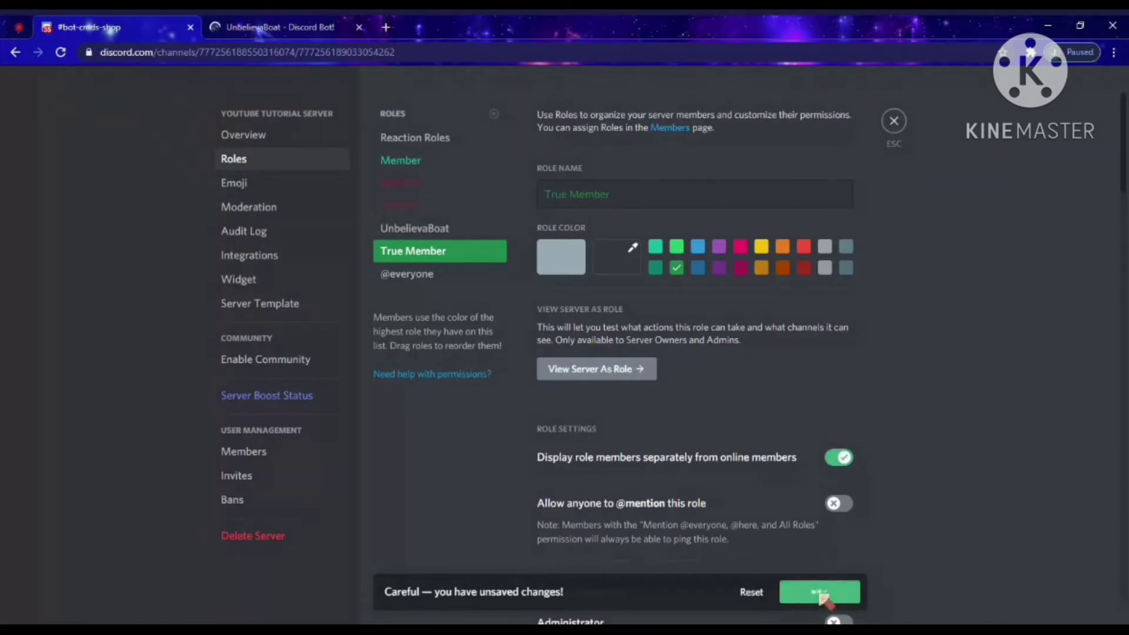
click(894, 121)
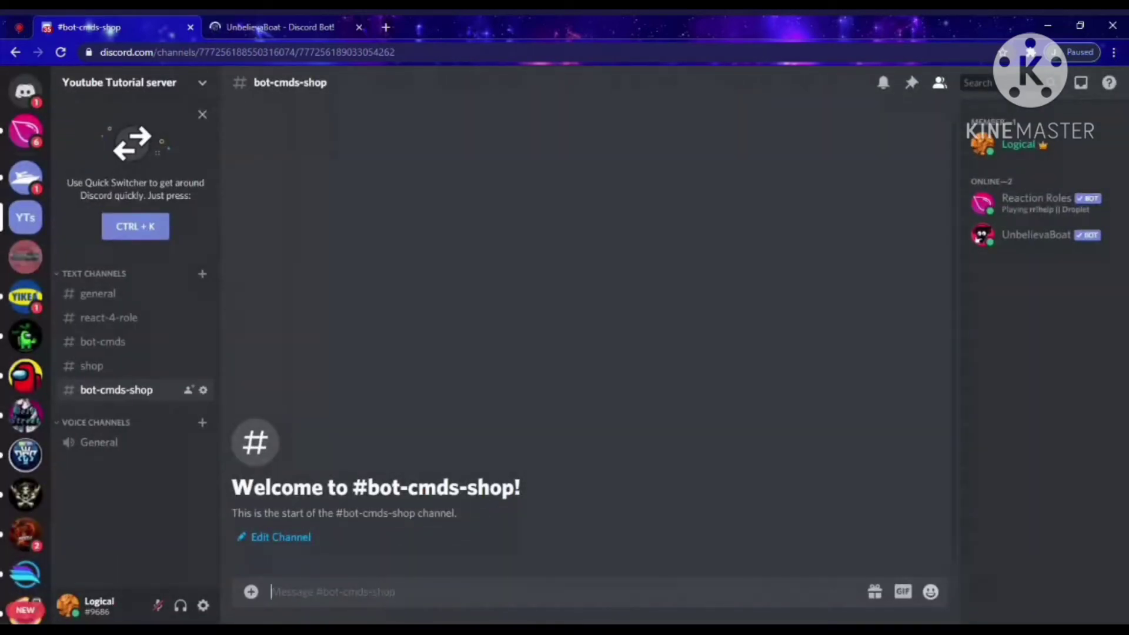
- Run !item-create, naming the item 'True Member' with a price of 2000
text(!)
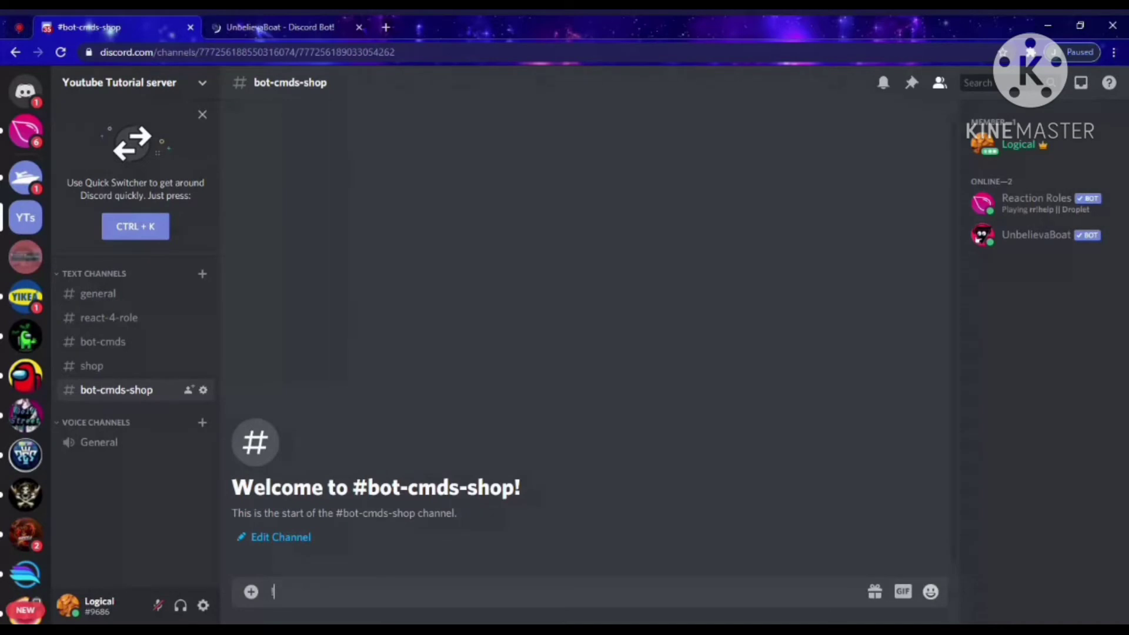
text(item-create)
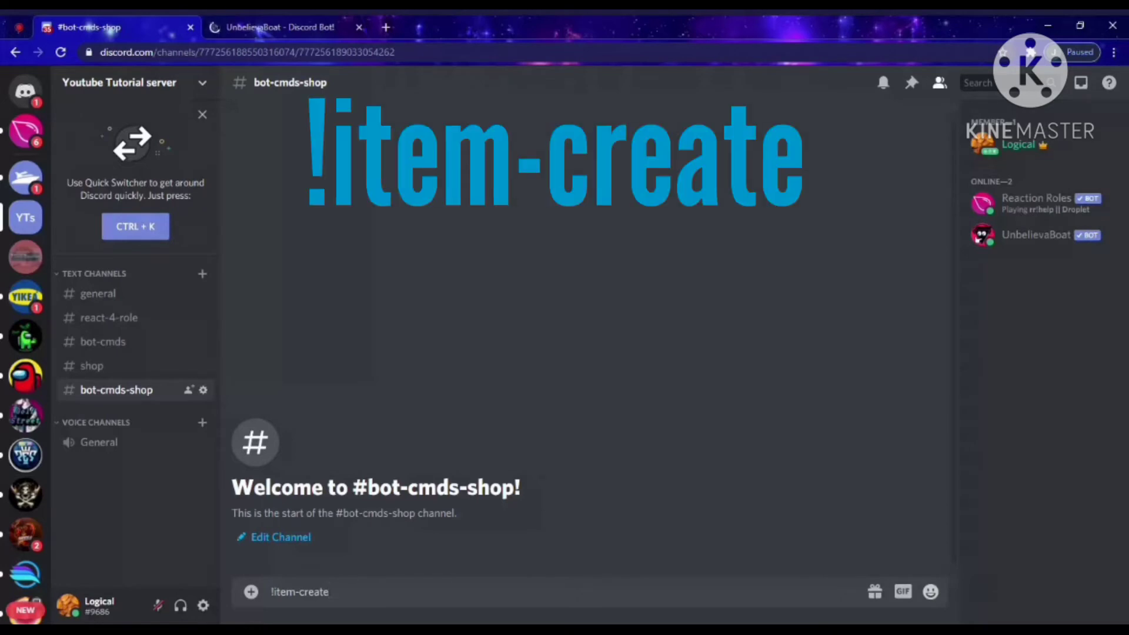
key(Return)
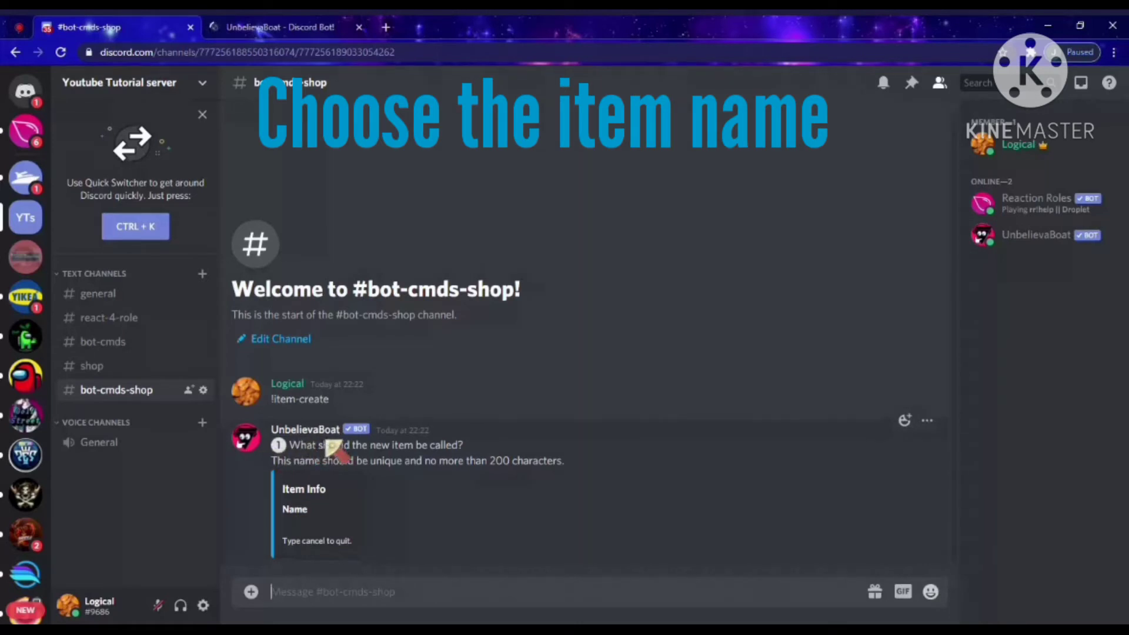
text(T)
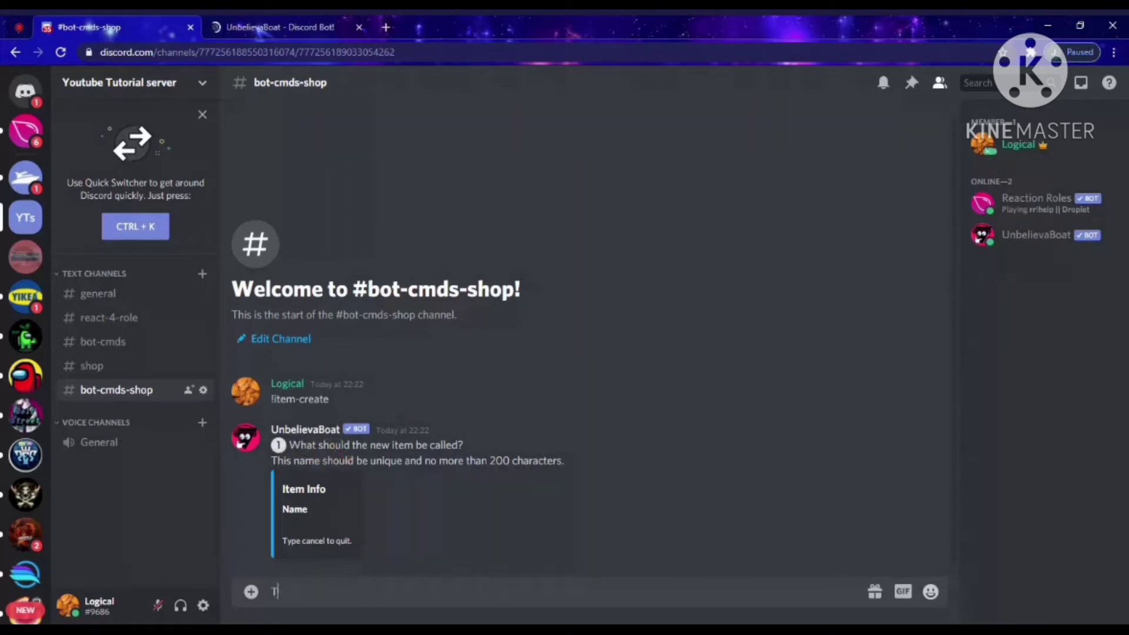
text(rue Member)
key(Return)
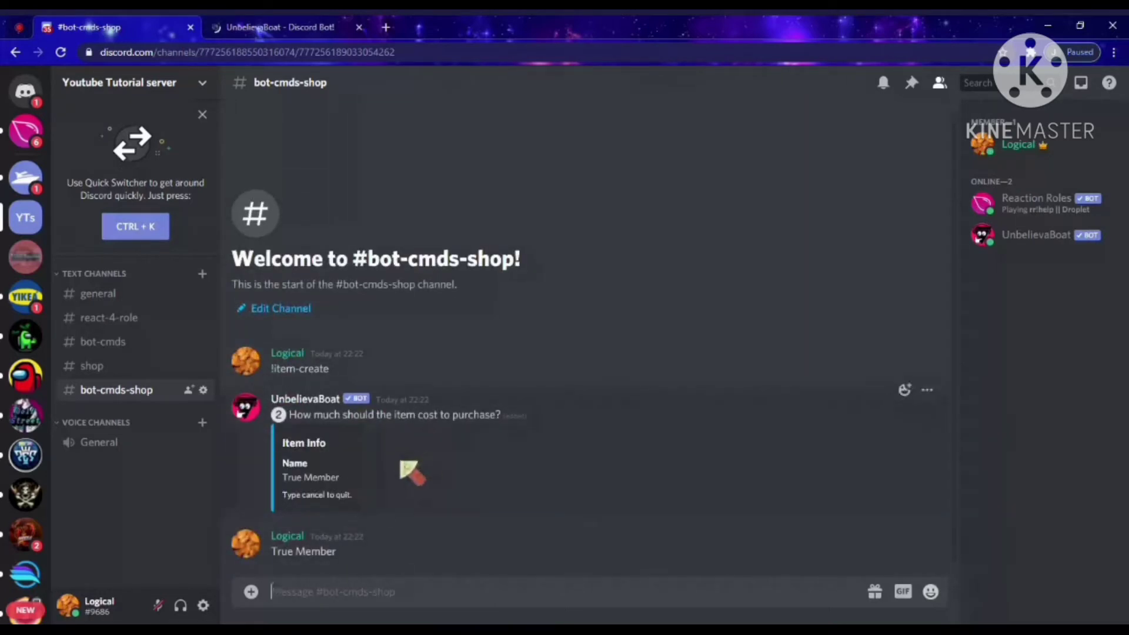
text(2000)
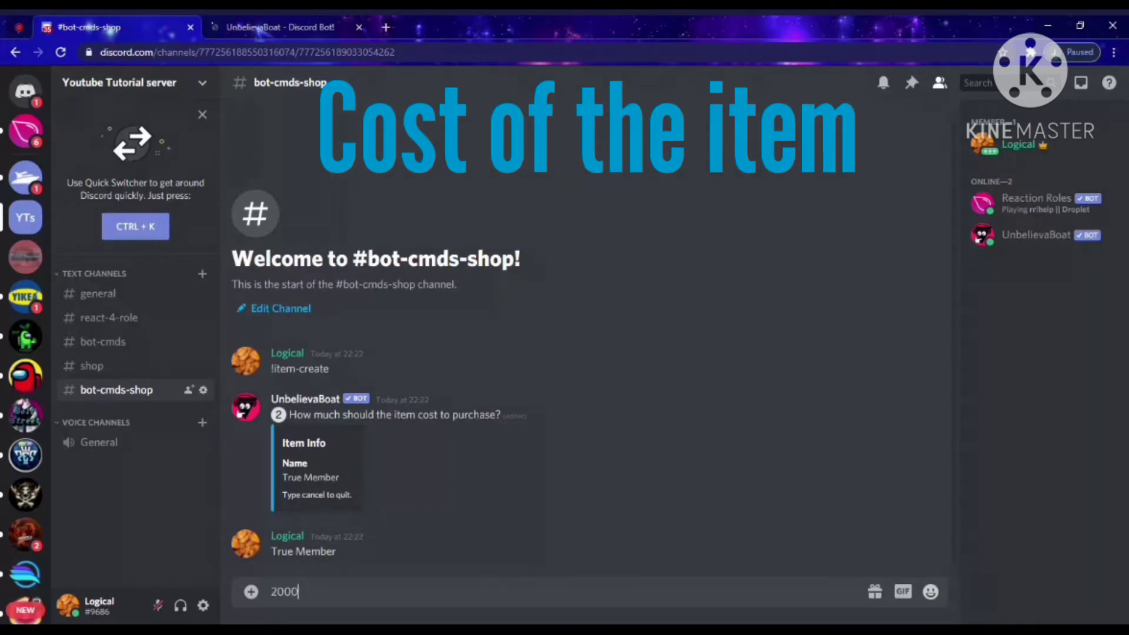
key(Return)
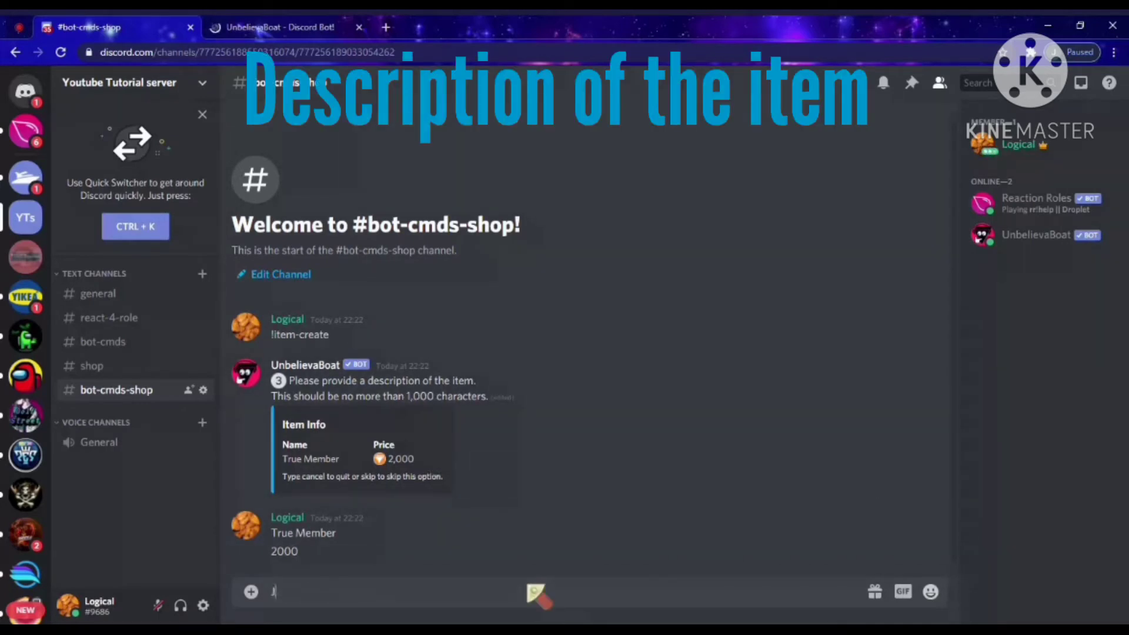
- Describe the item as 'Just a True Member role' and answer Yes to show it in inventory
text(Just)
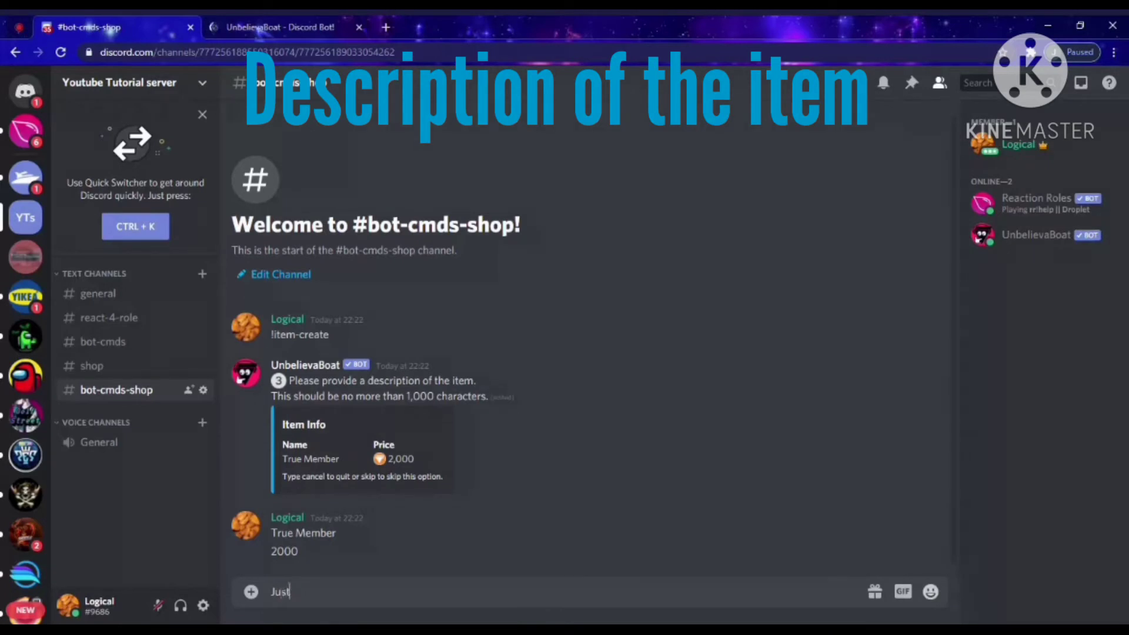
text( a True )
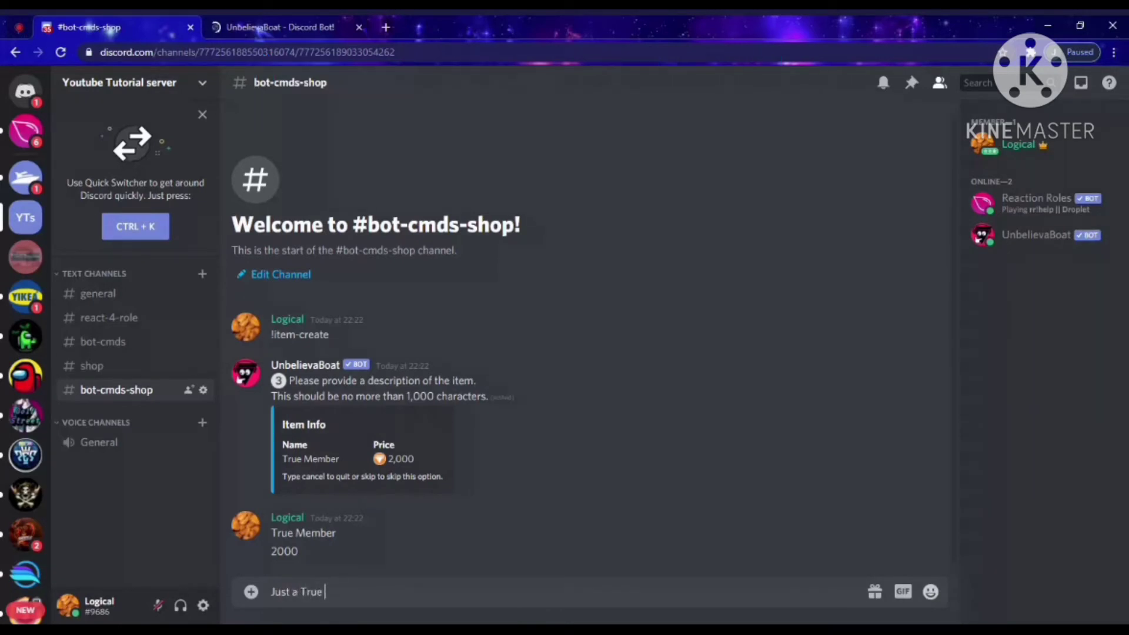
text(Member role)
key(Return)
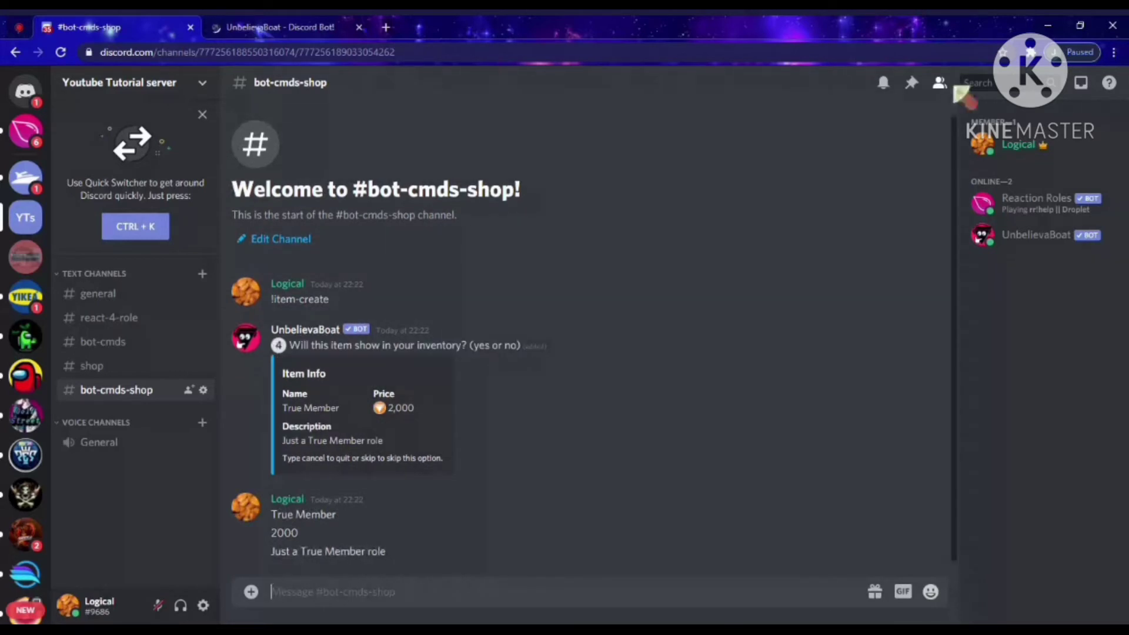
click(1020, 144)
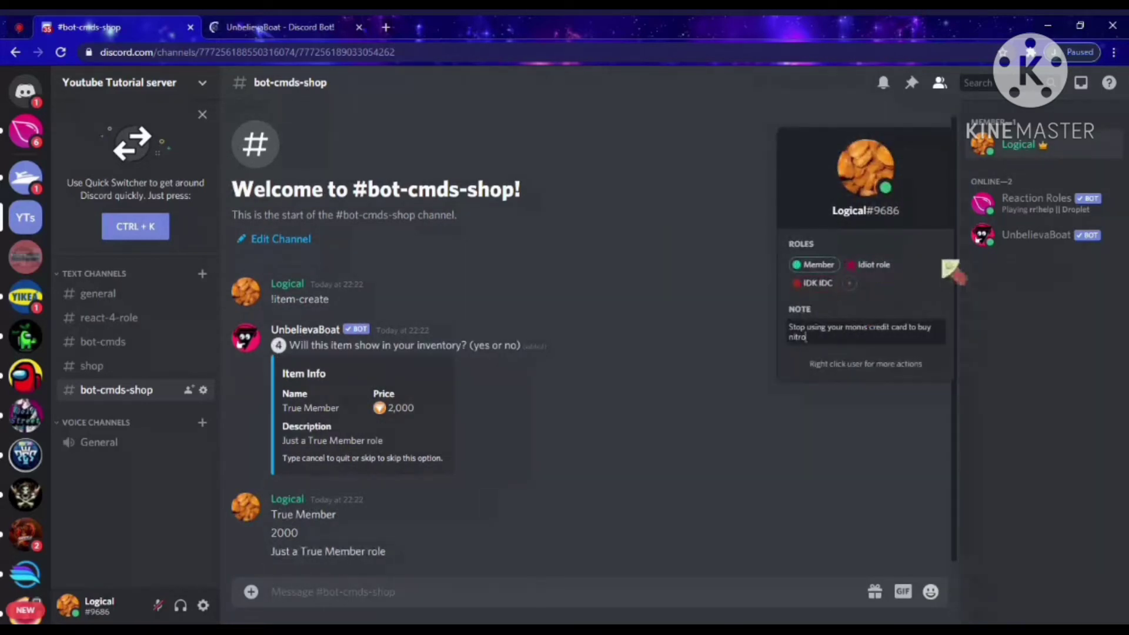
click(1026, 147)
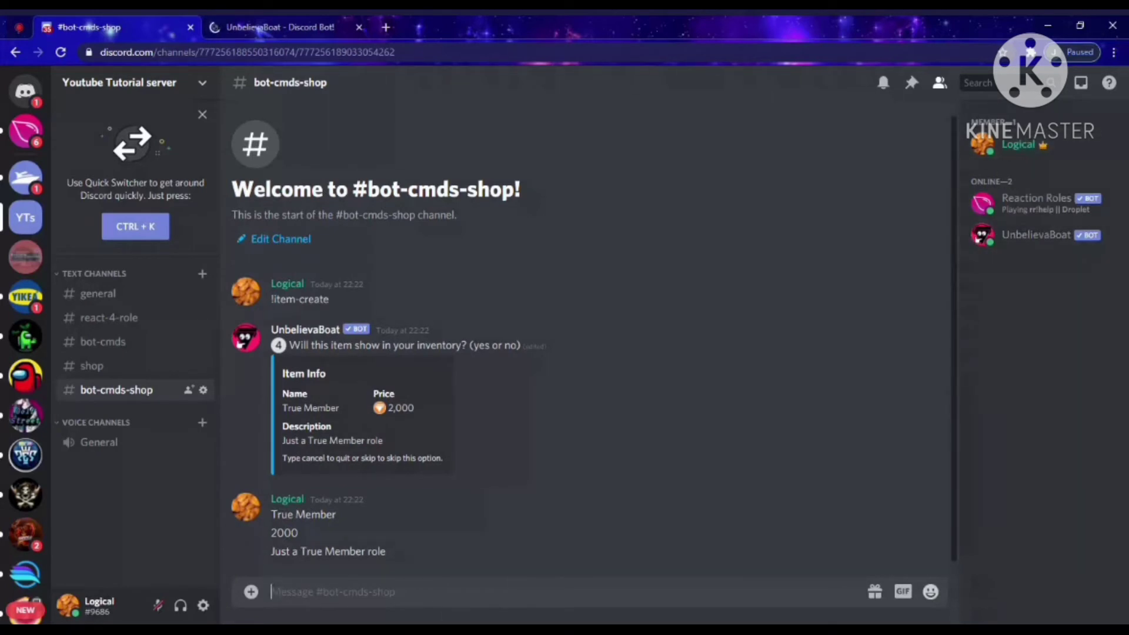
text(Yes)
key(Return)
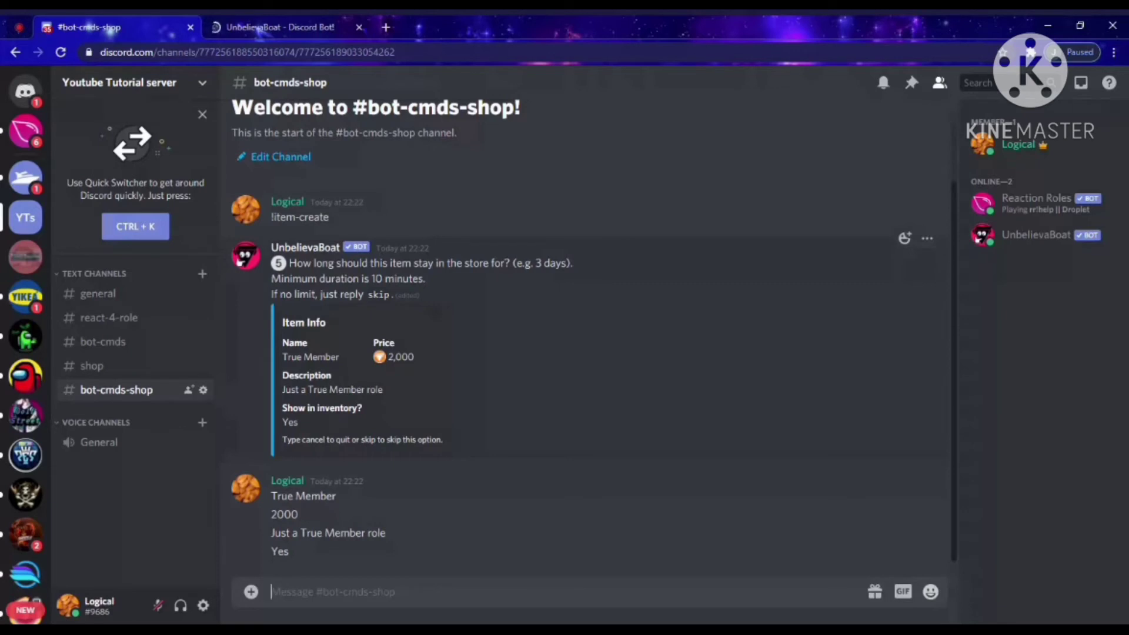
text(skip)
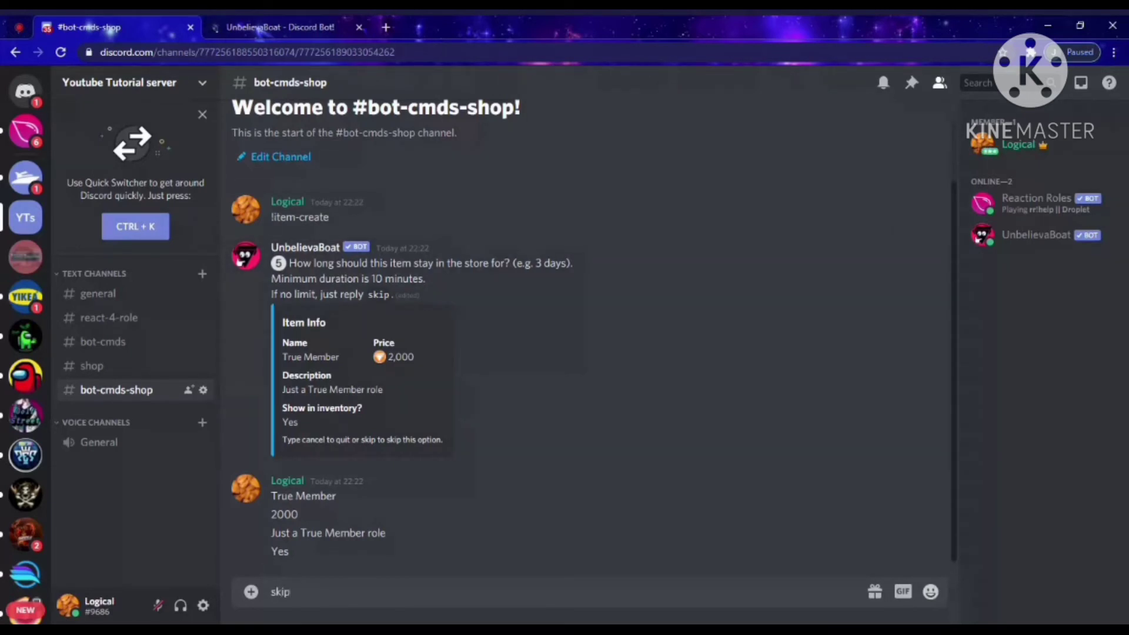
key(Return)
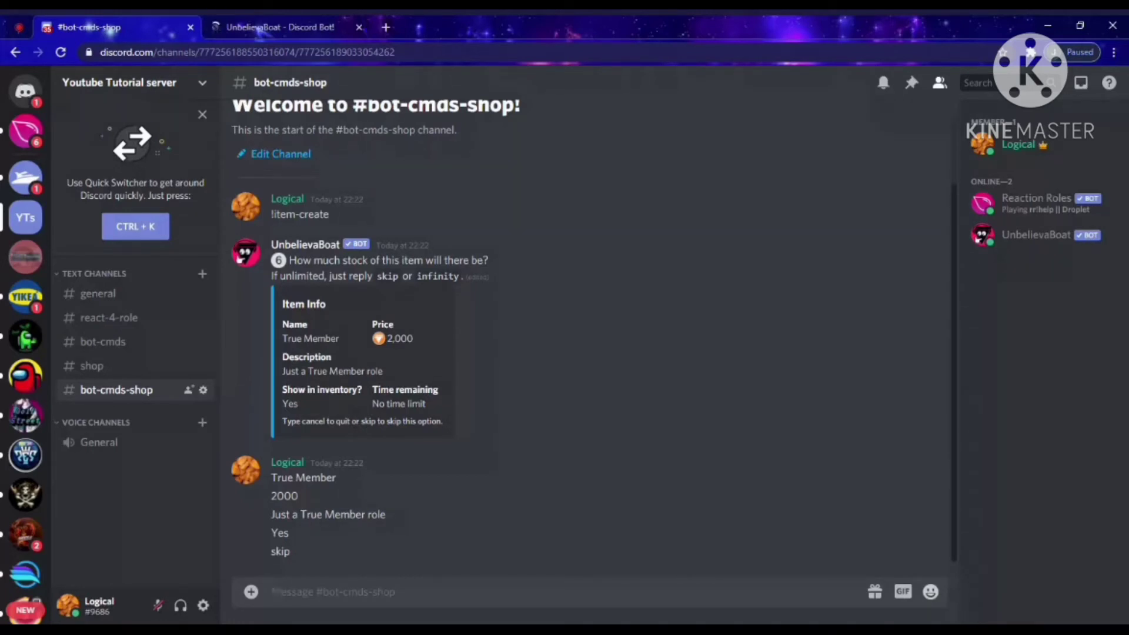
text(infinity)
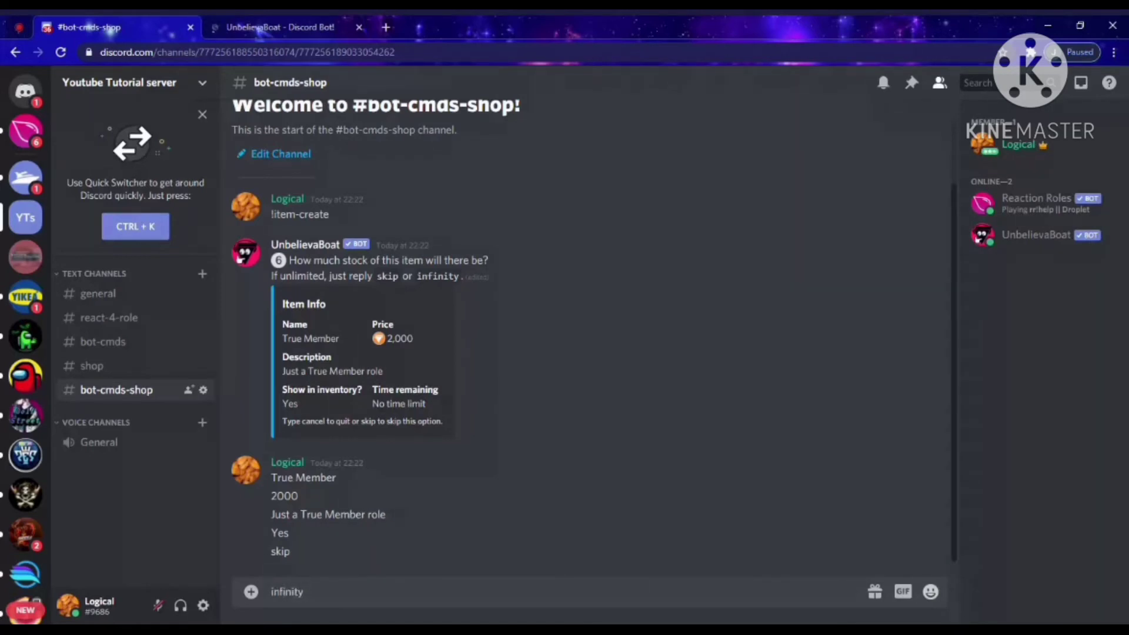
key(Return)
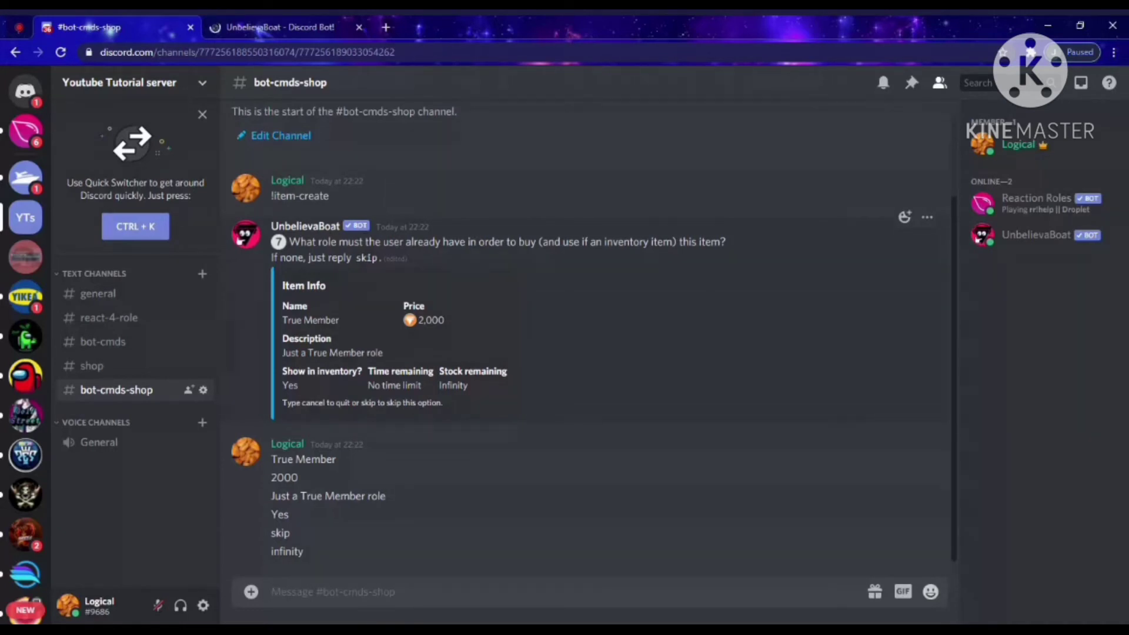
text(skip)
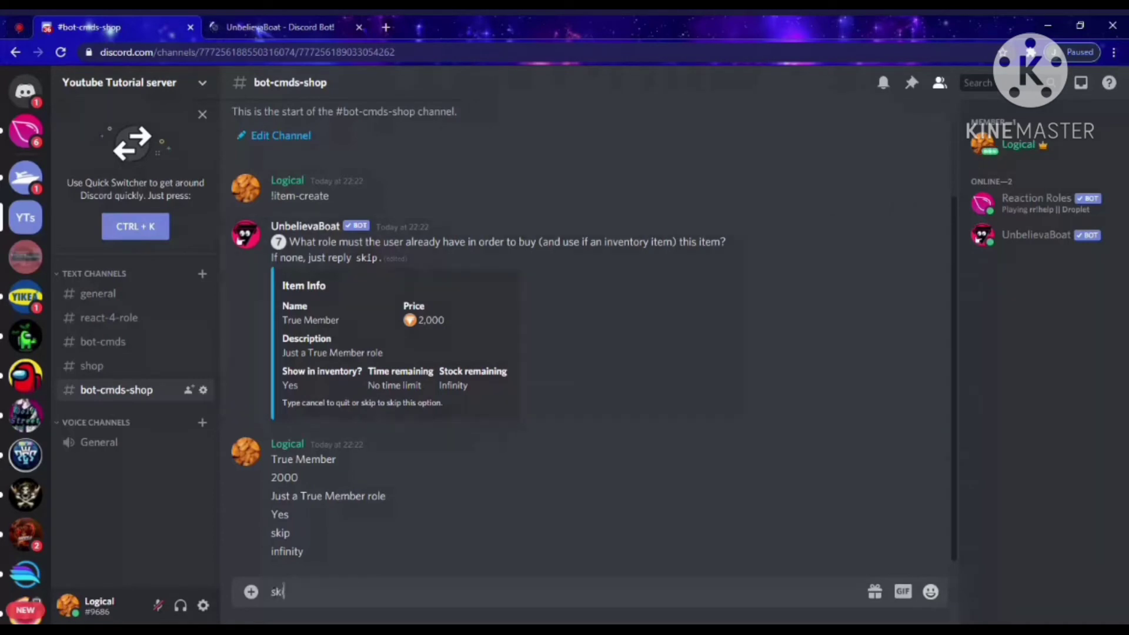
key(Return)
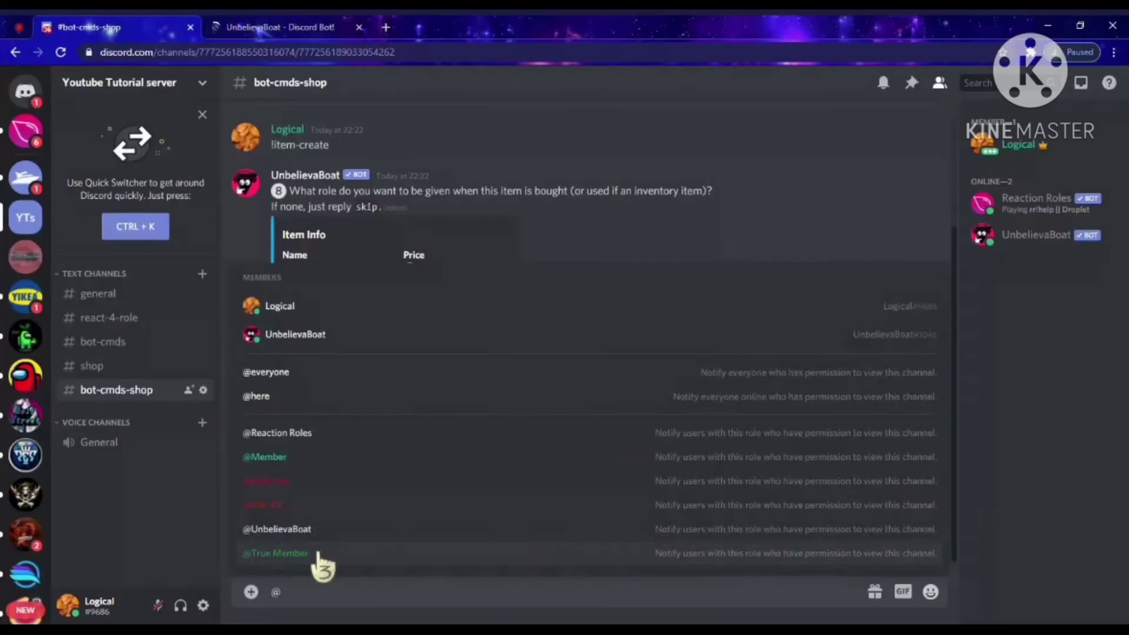
click(294, 535)
key(Return)
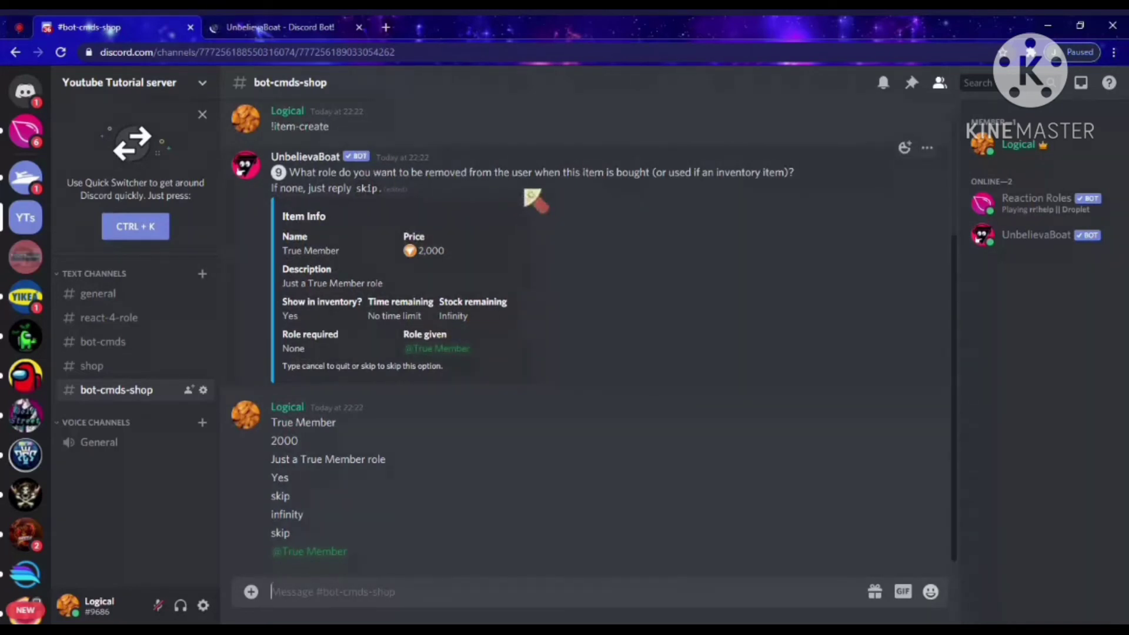
text(skip)
key(Return)
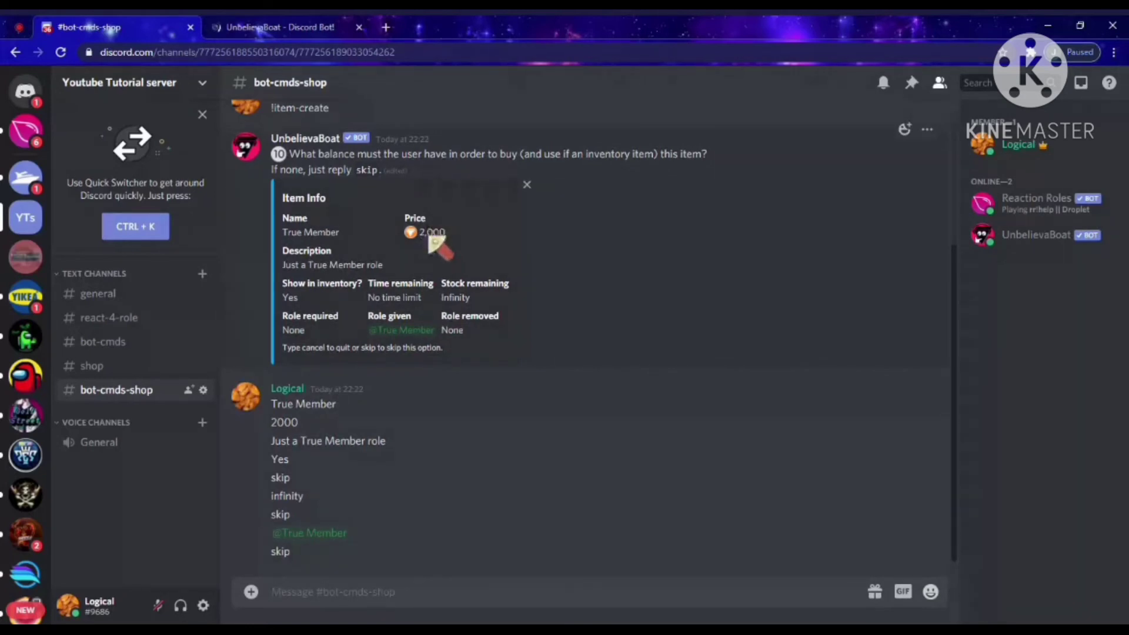
text(2000)
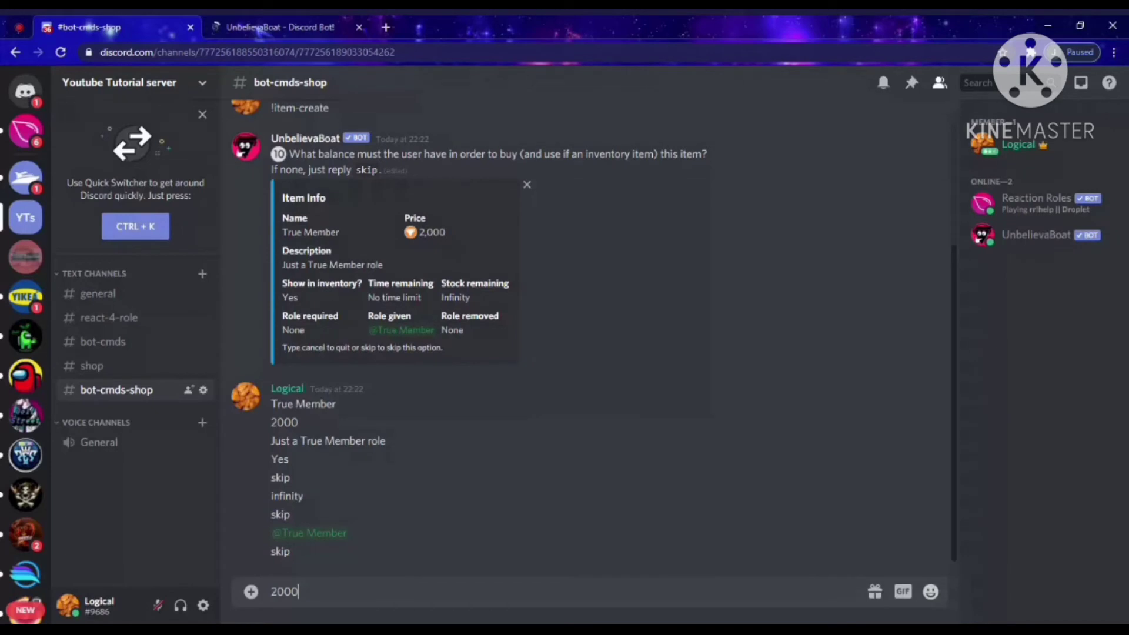
key(Return)
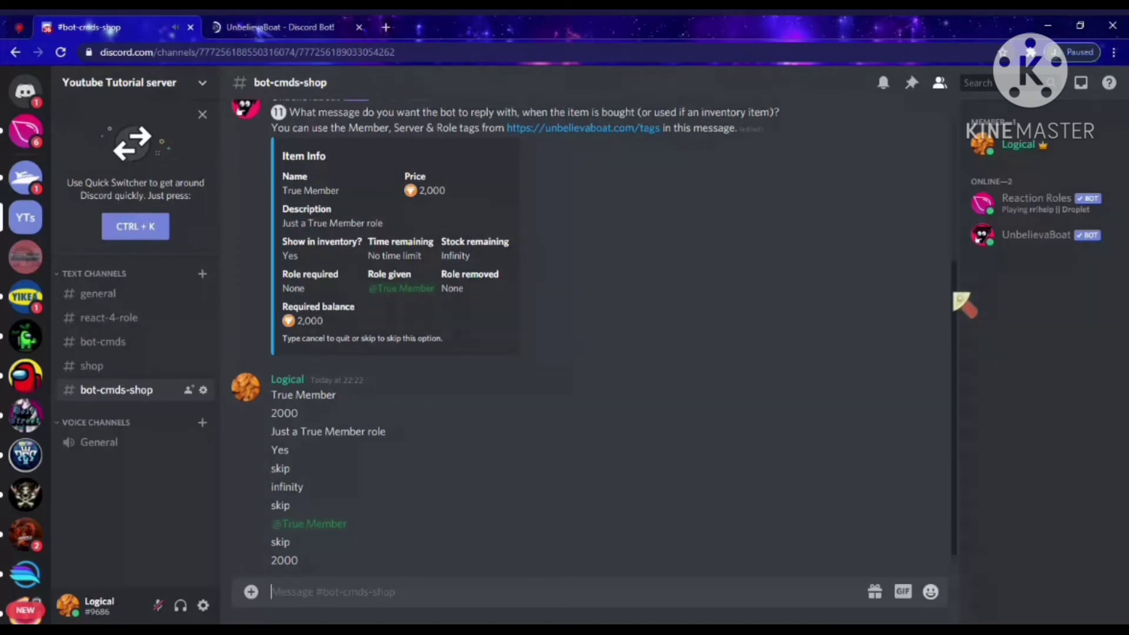
text(ok)
key(BackSpace)
key(BackSpace)
text(ok)
key(Return)
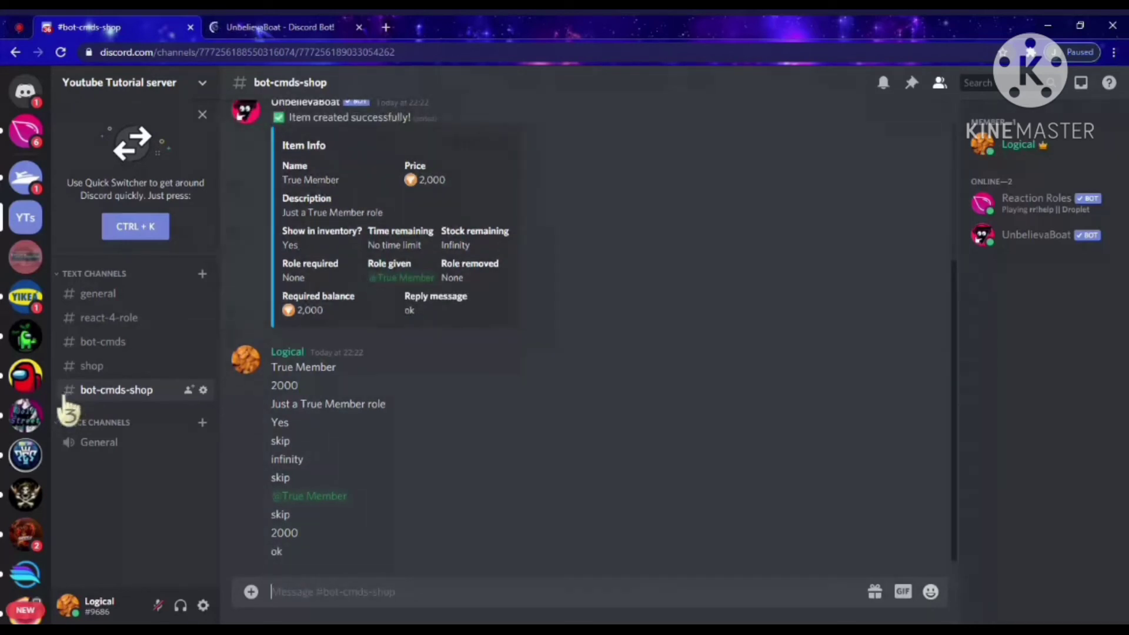
click(99, 367)
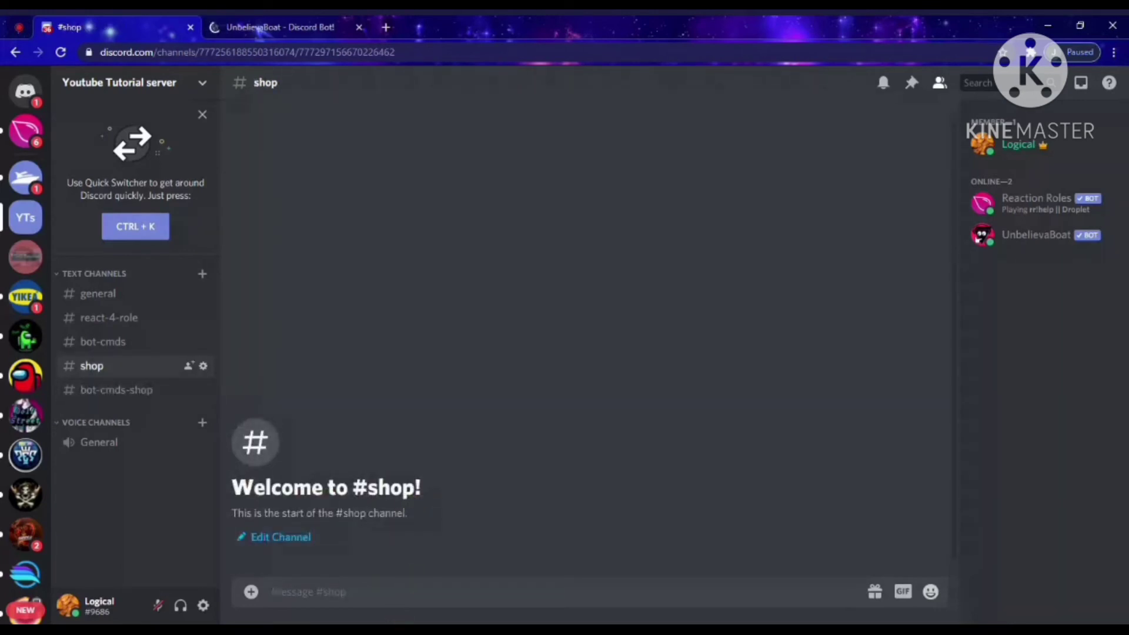
- Post !shop in #shop to show True Member at 2,000, then start typing '!buy-item True'
text(!shop)
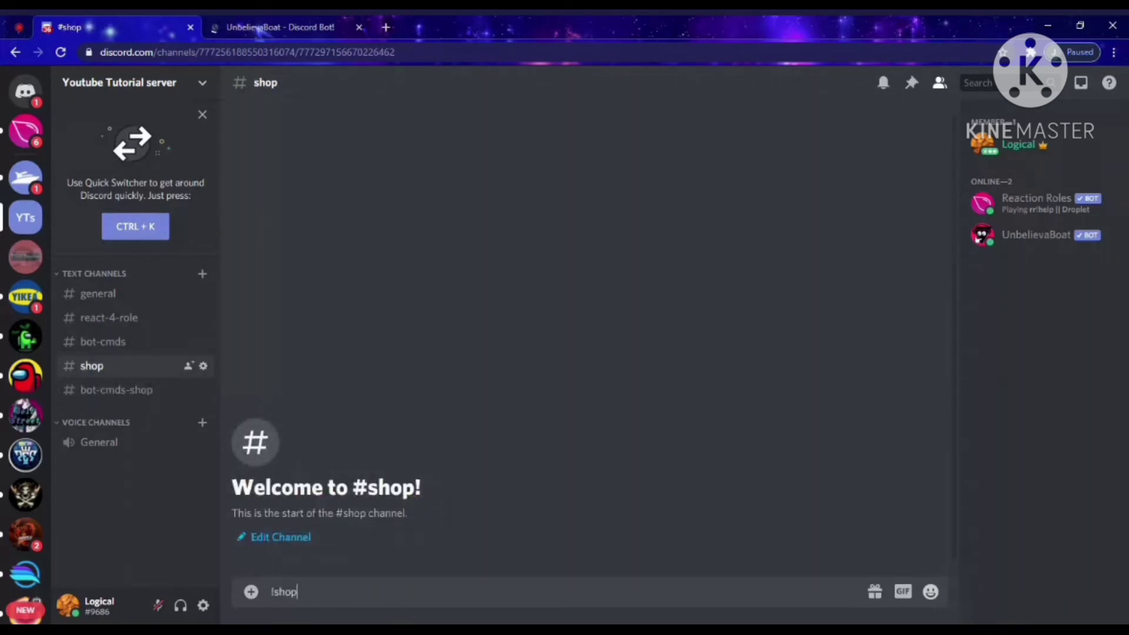
key(Return)
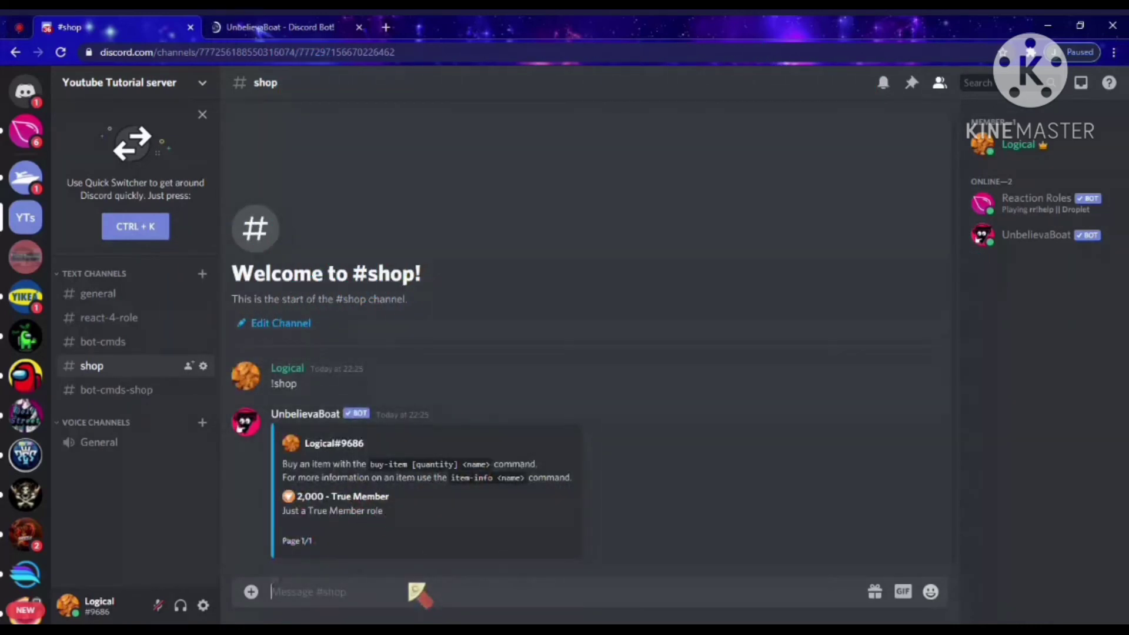
text(!)
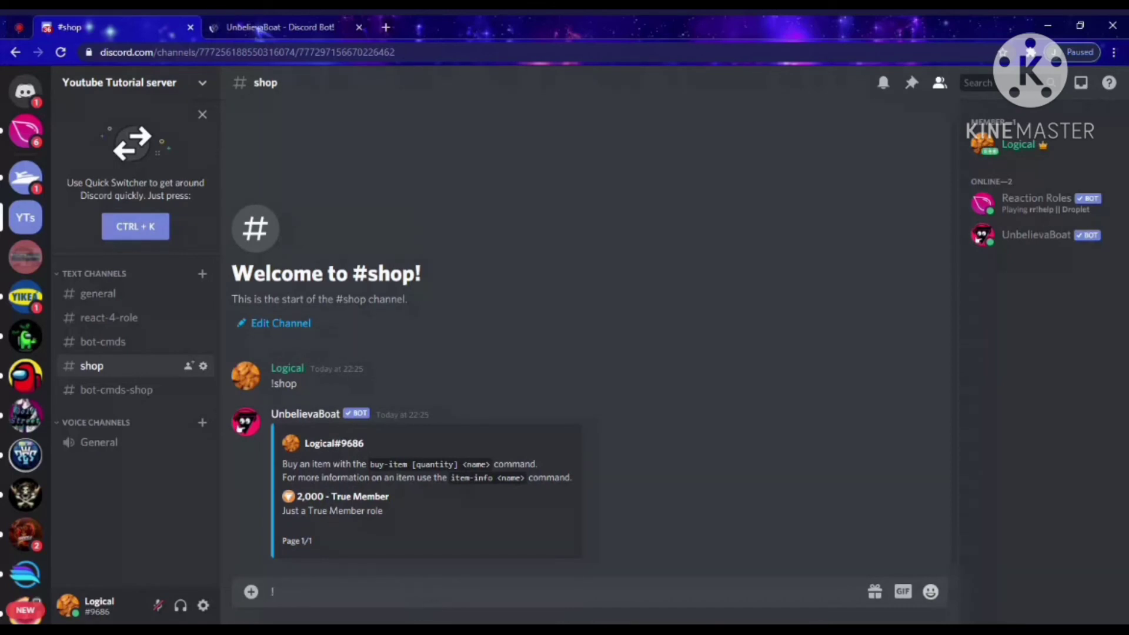
text(buy-item )
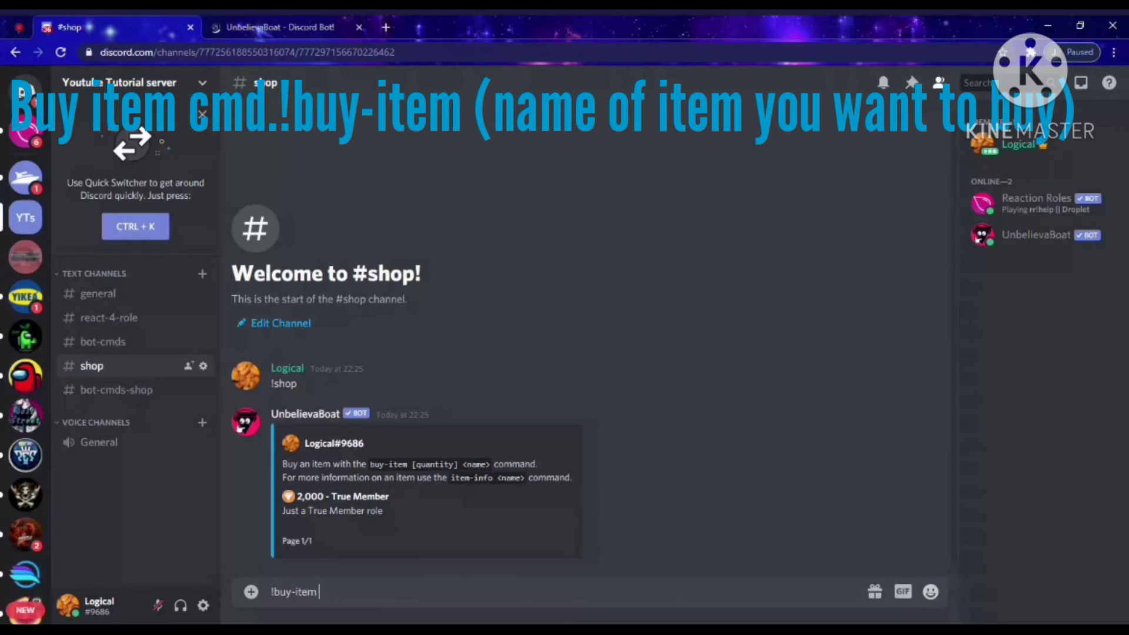
text(True)
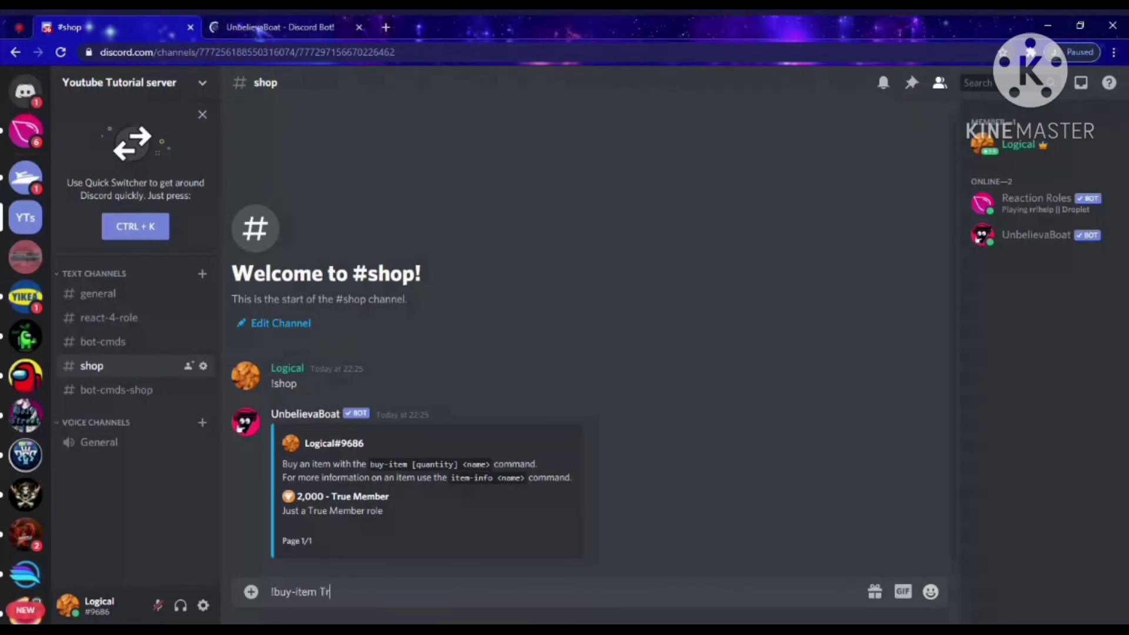